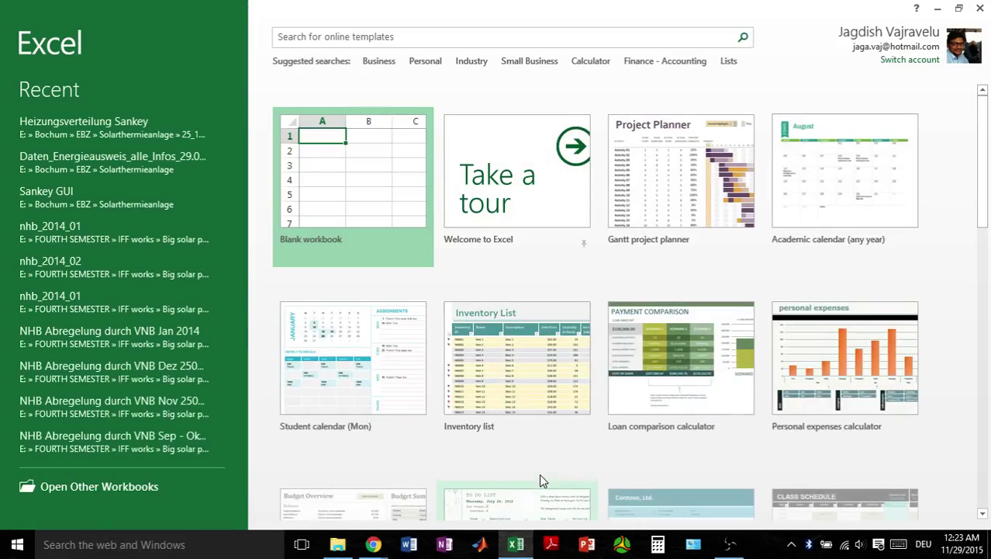
- Create the Gantt project planner1 workbook from the Gantt project planner template
double_click(673, 214)
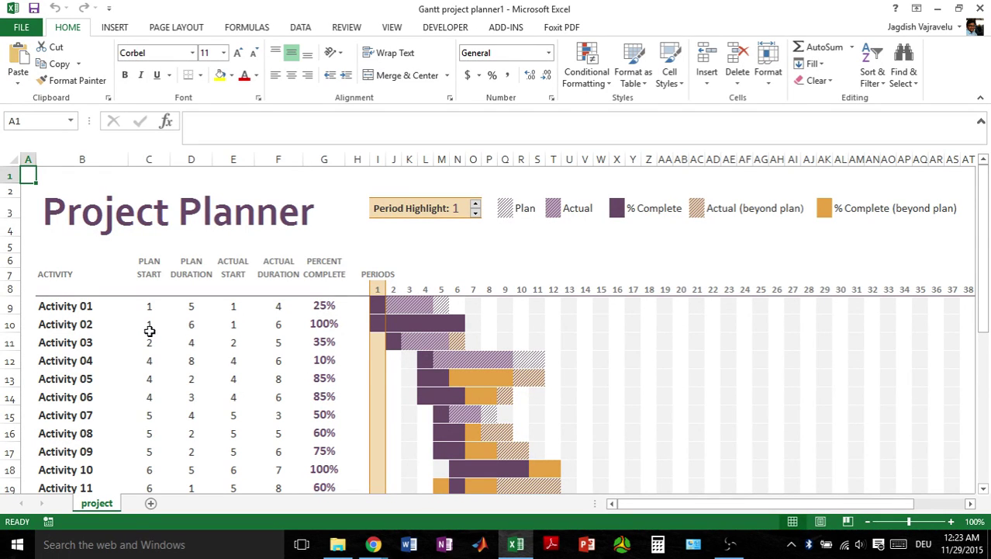
- Inspect the plan start in C9 and Activity 01's Gantt bar cells I9:U9, J9 and L9
left_click(149, 307)
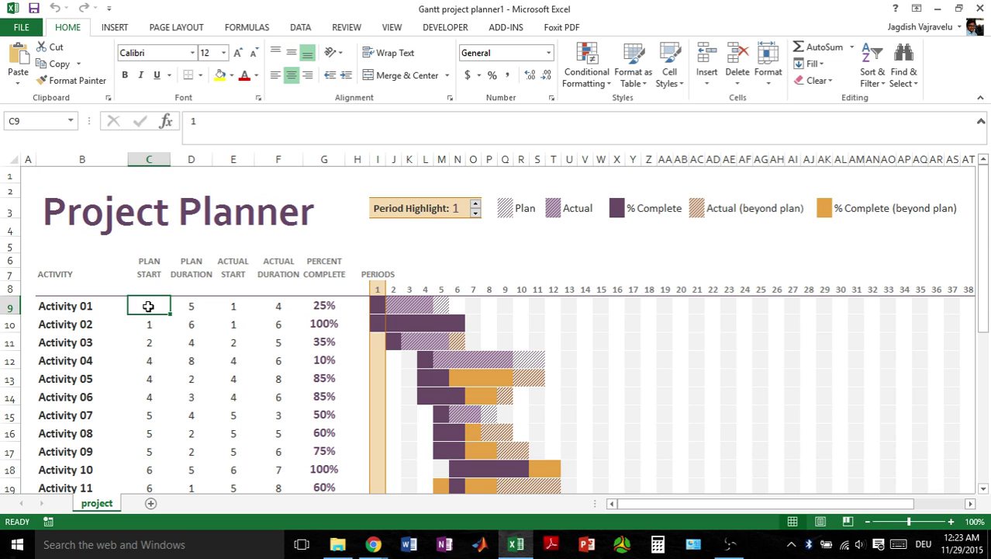
scroll(179, 309, "down", 1)
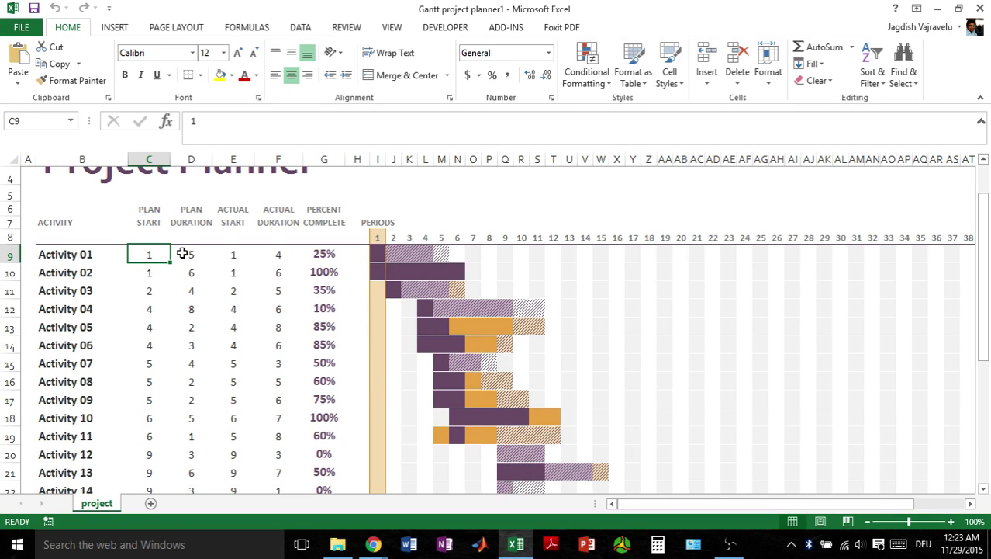
left_click_drag(380, 254, 569, 248)
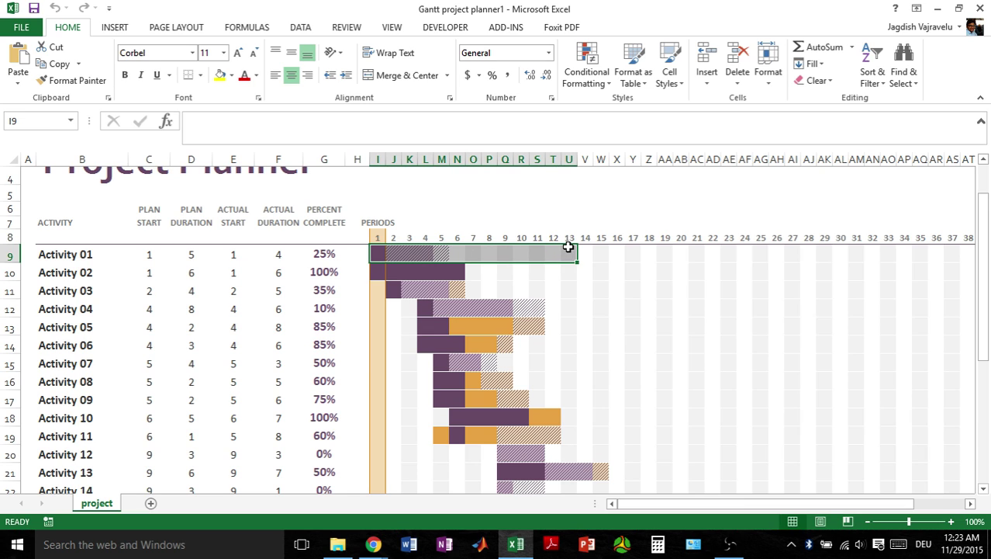
left_click(426, 251)
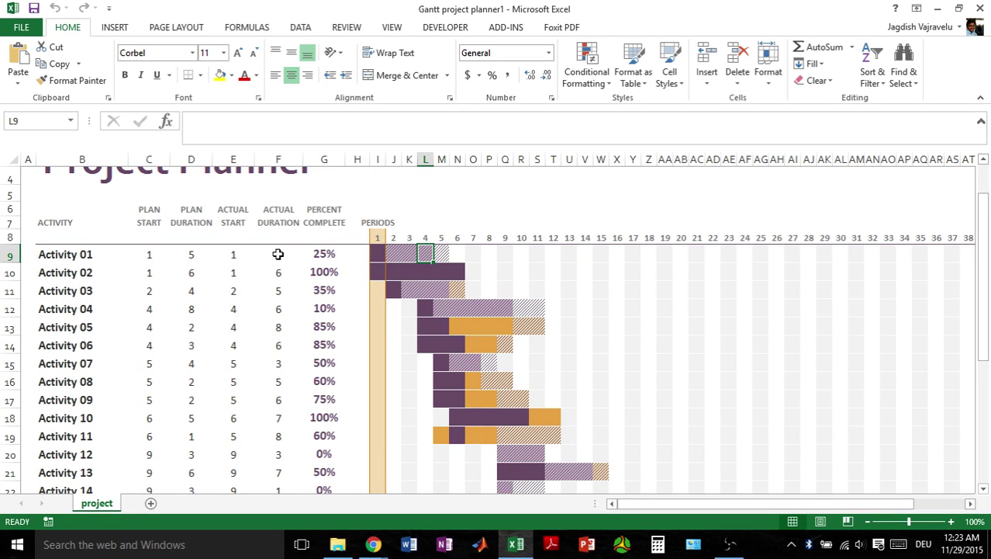
left_click(393, 254)
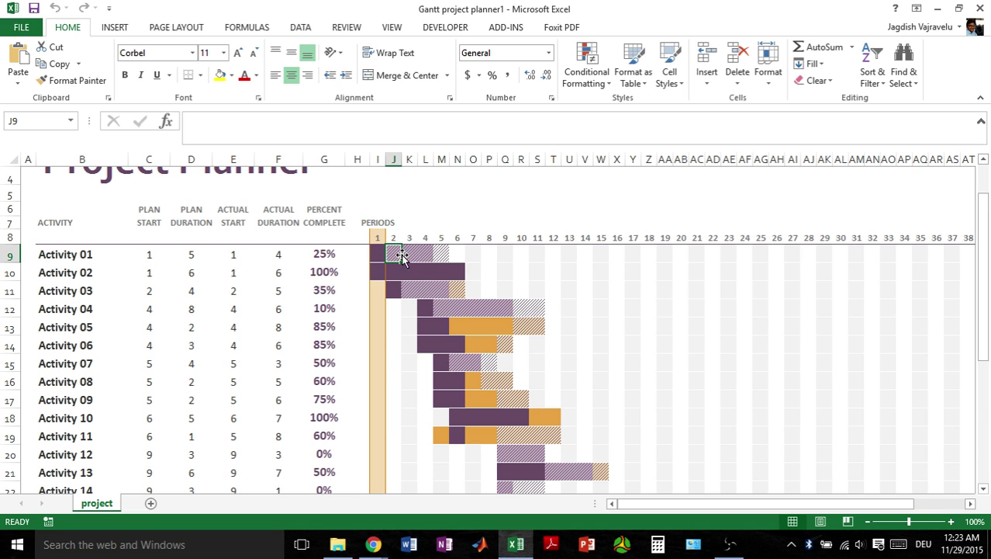
left_click(420, 253)
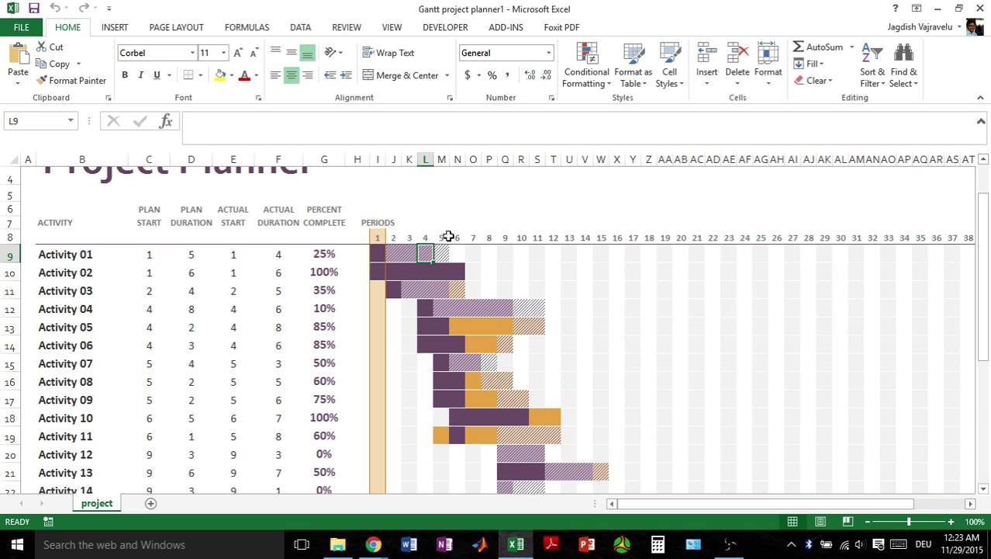
- Review the chart's conditional formatting rules, starting with the first PercentComplete rule, then close them
left_click(609, 84)
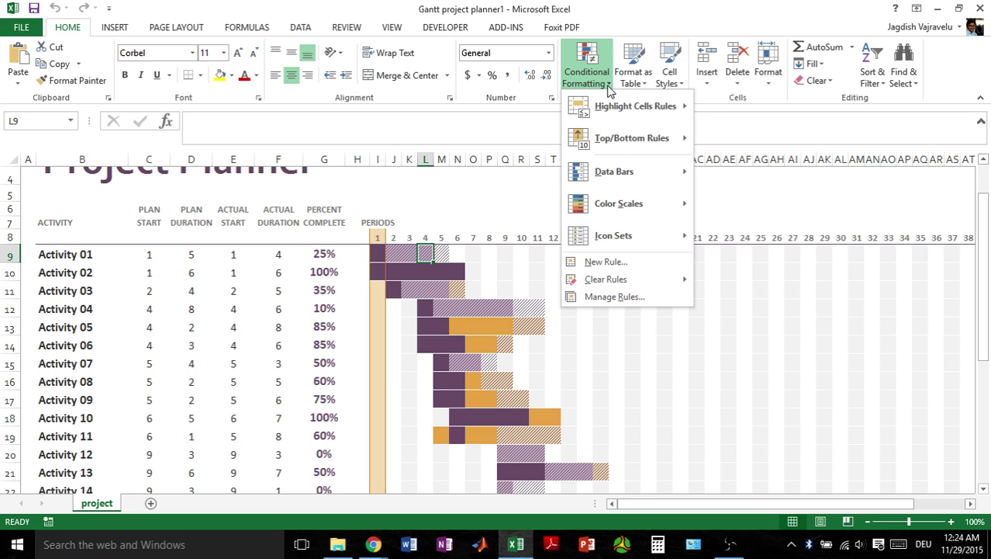
left_click(614, 296)
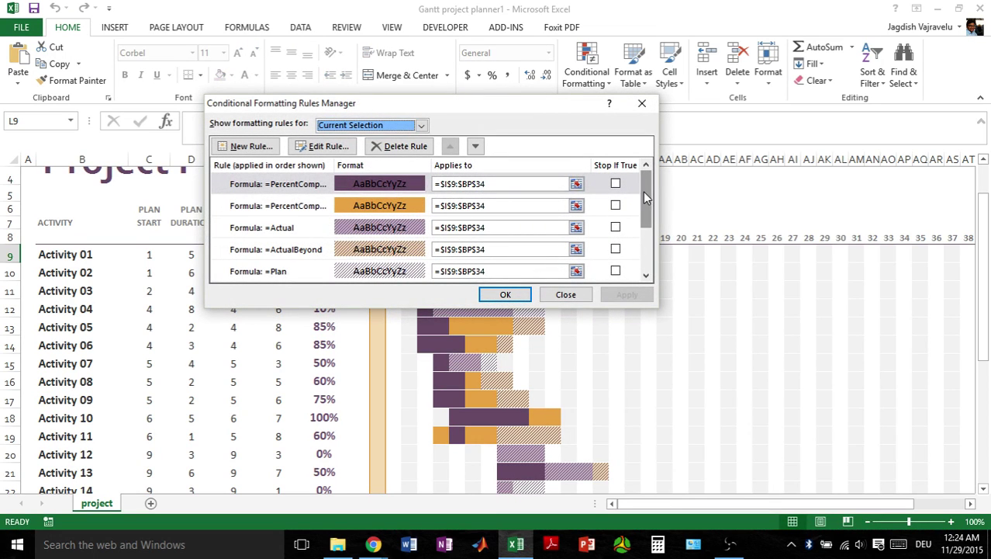
mouse_move(644, 192)
left_mouse_down()
mouse_move(643, 230)
mouse_move(643, 186)
left_mouse_up()
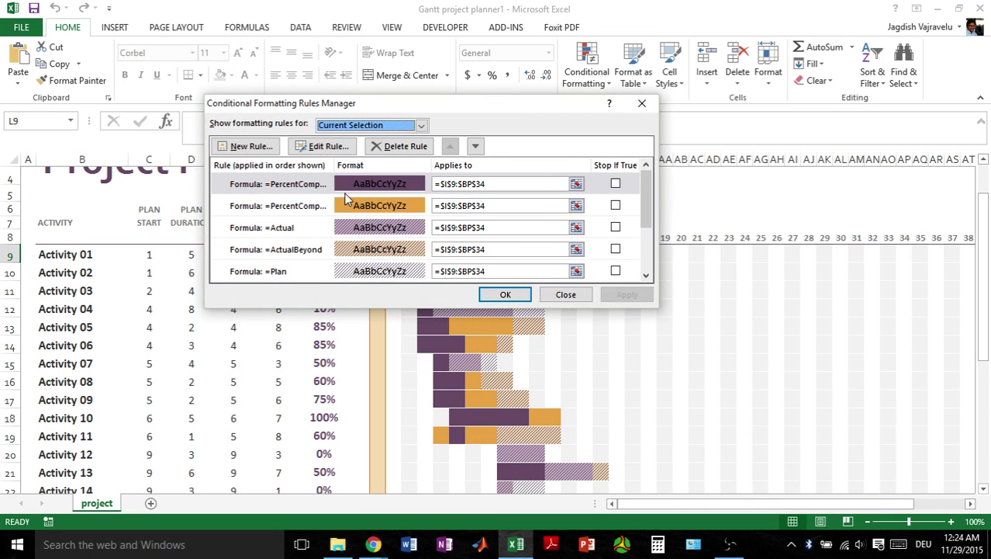
left_click(296, 186)
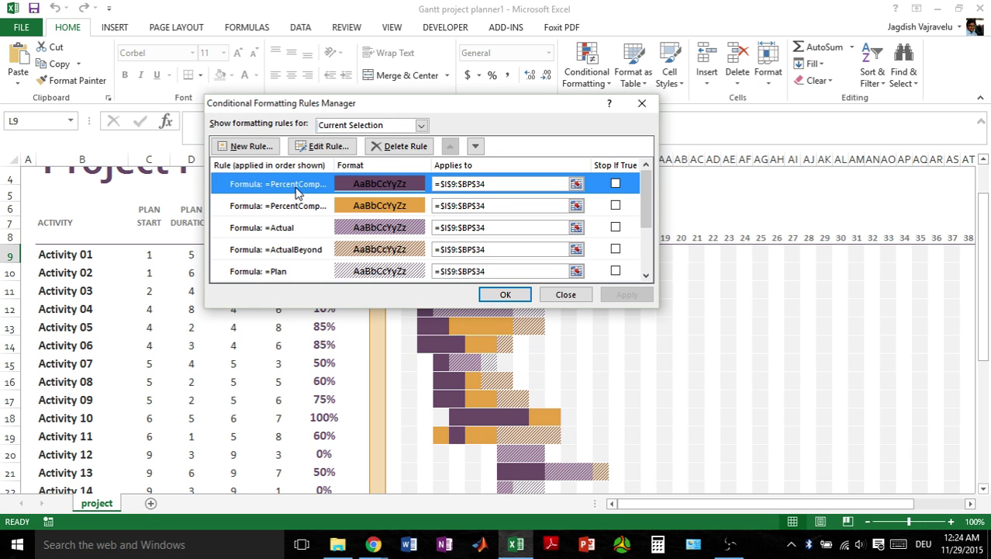
left_click(642, 103)
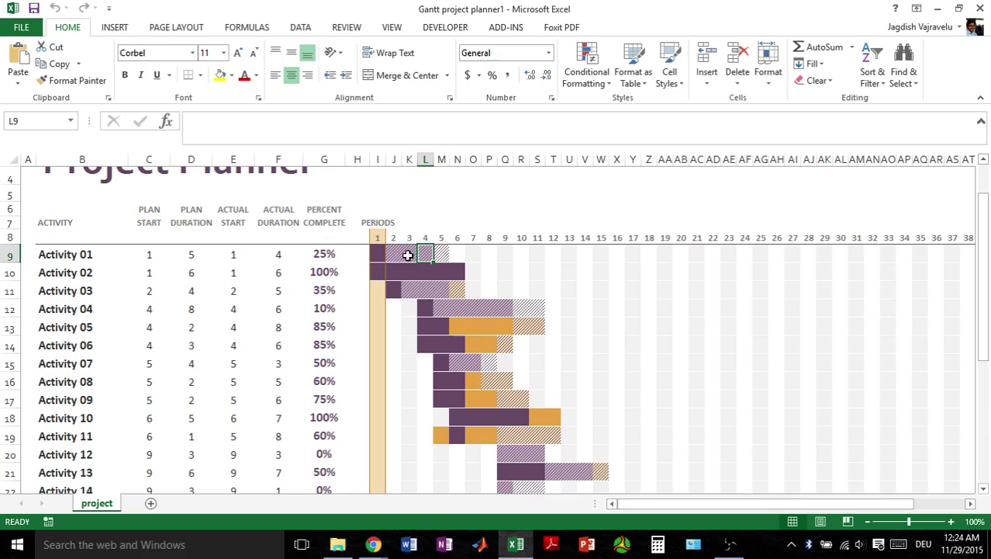
- Return to the top of the sheet, checking Activity 01's Period 1 cell and the % Complete legend
left_click(378, 254)
scroll(488, 281, "up", 1)
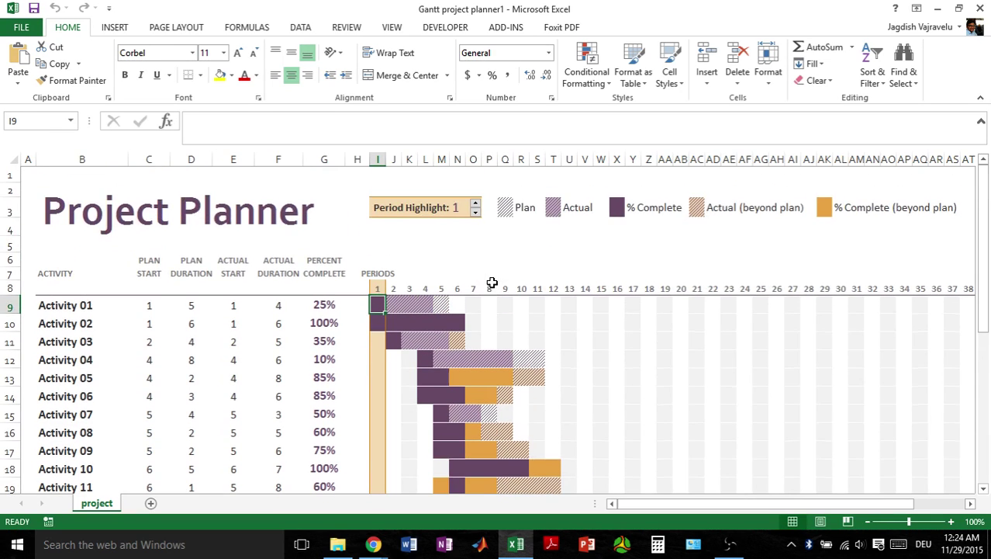
left_click(617, 208)
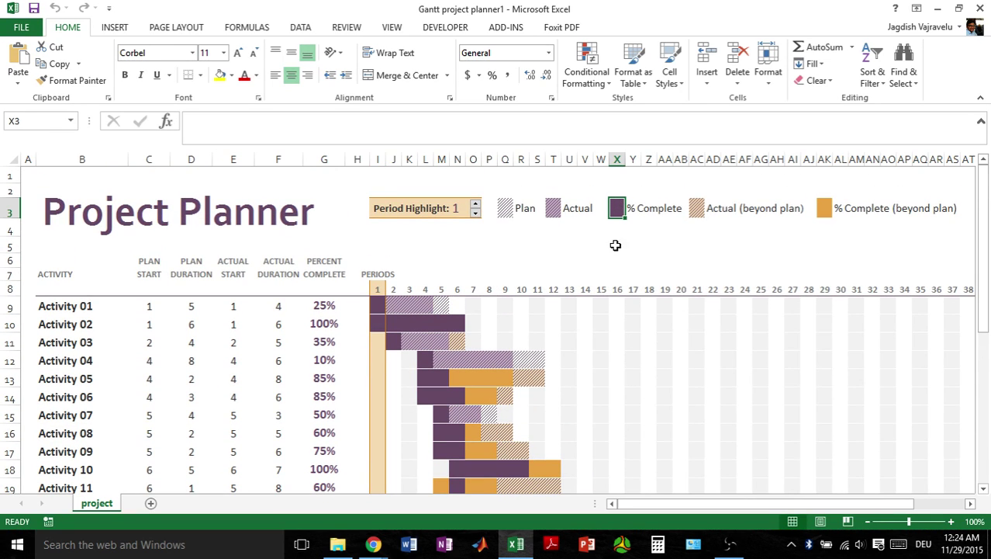
left_click(376, 308)
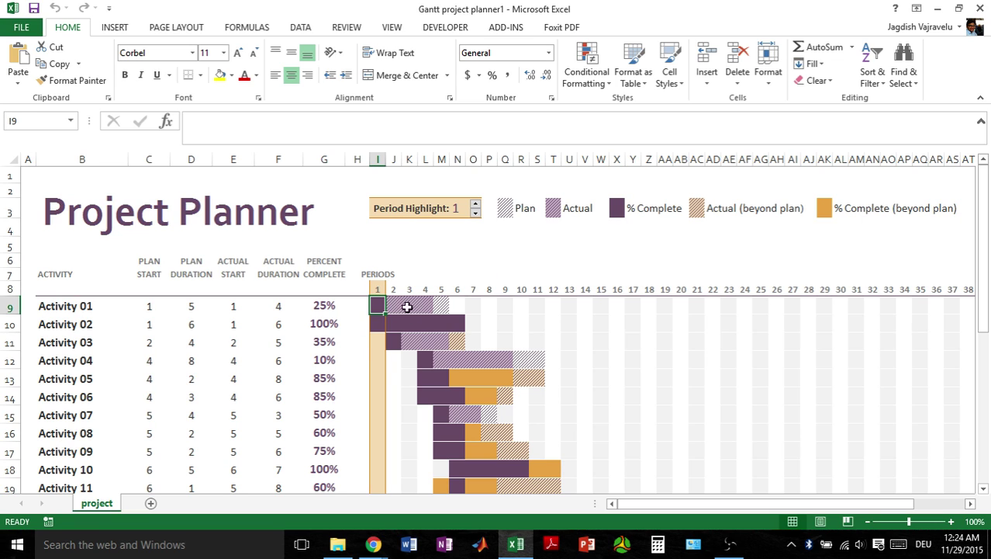
- Open the first % Complete bar rule for editing and inspect its =PercentComplete formula
left_click(603, 85)
left_click(616, 297)
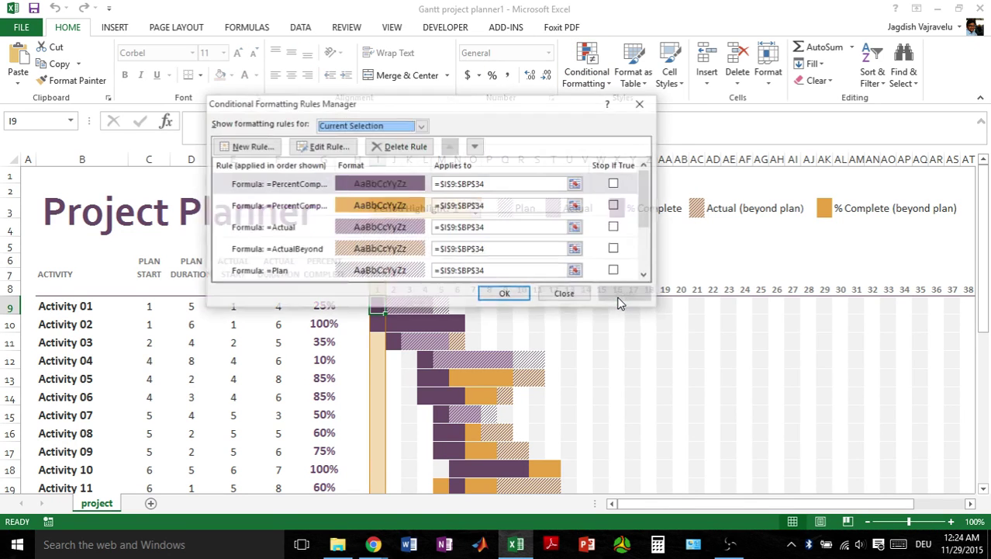
left_click(286, 184)
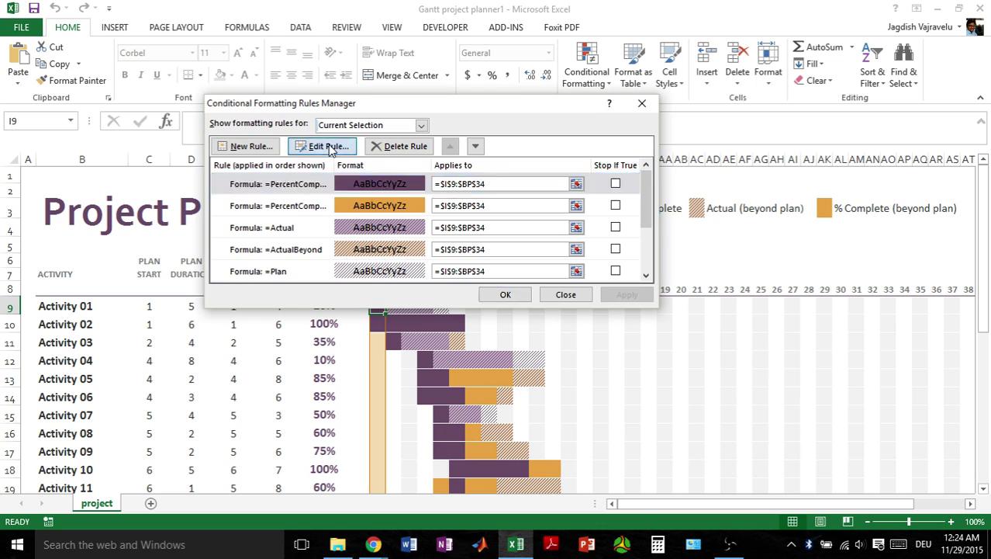
left_click(325, 146)
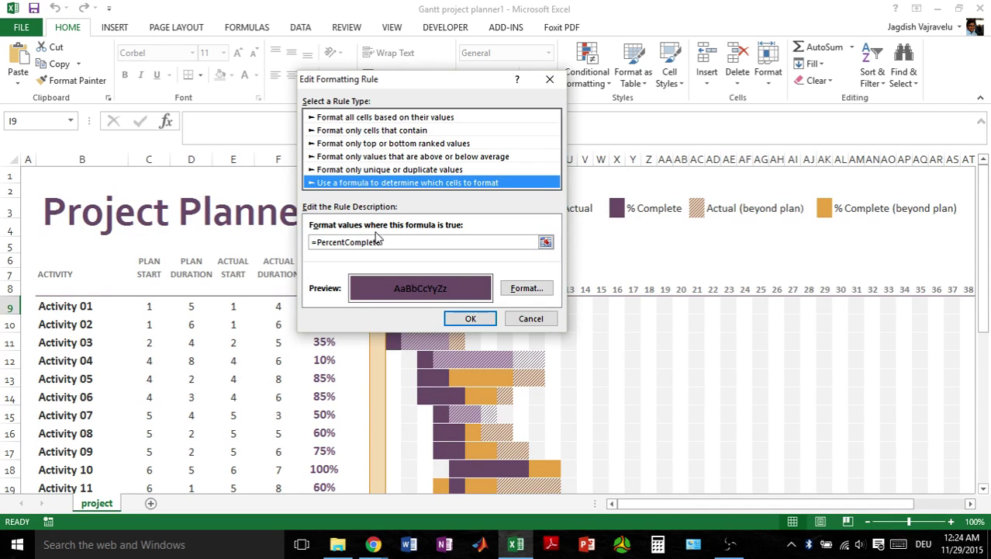
left_click_drag(447, 84, 349, 75)
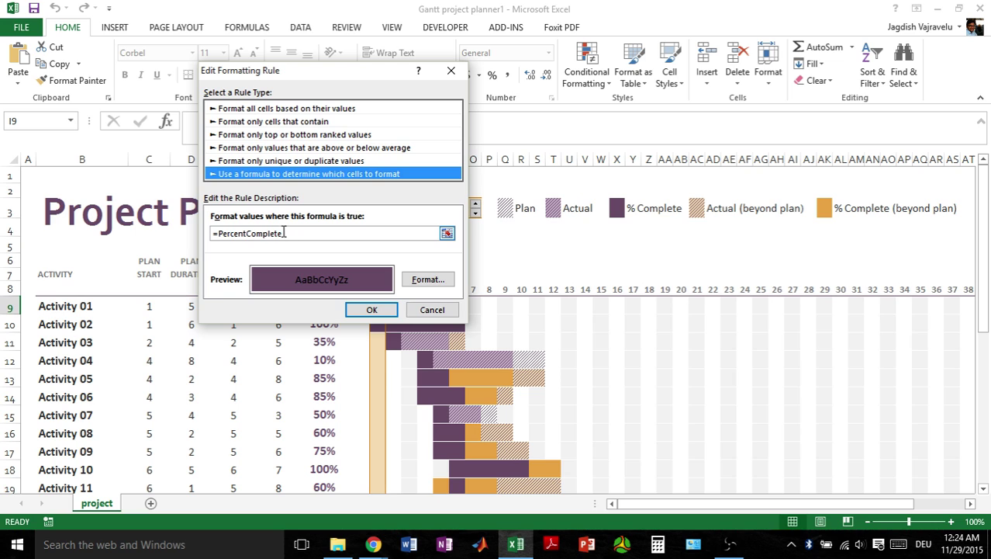
left_click_drag(284, 233, 218, 232)
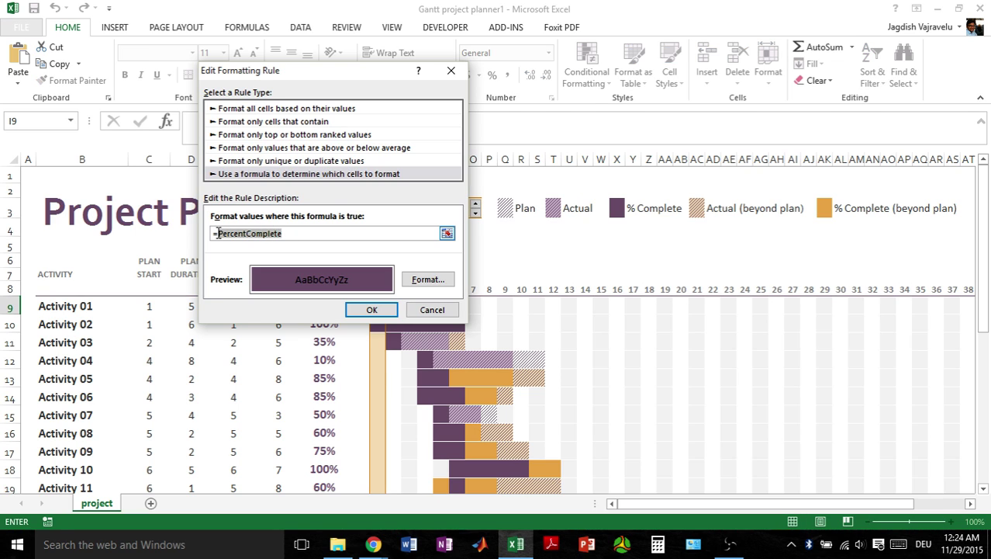
left_click(290, 233)
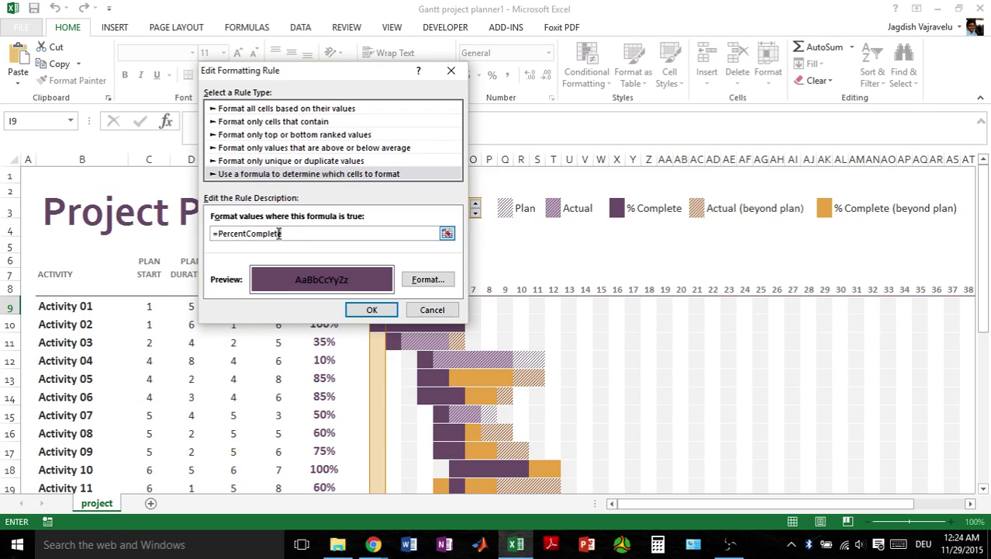
left_click_drag(280, 232, 233, 233)
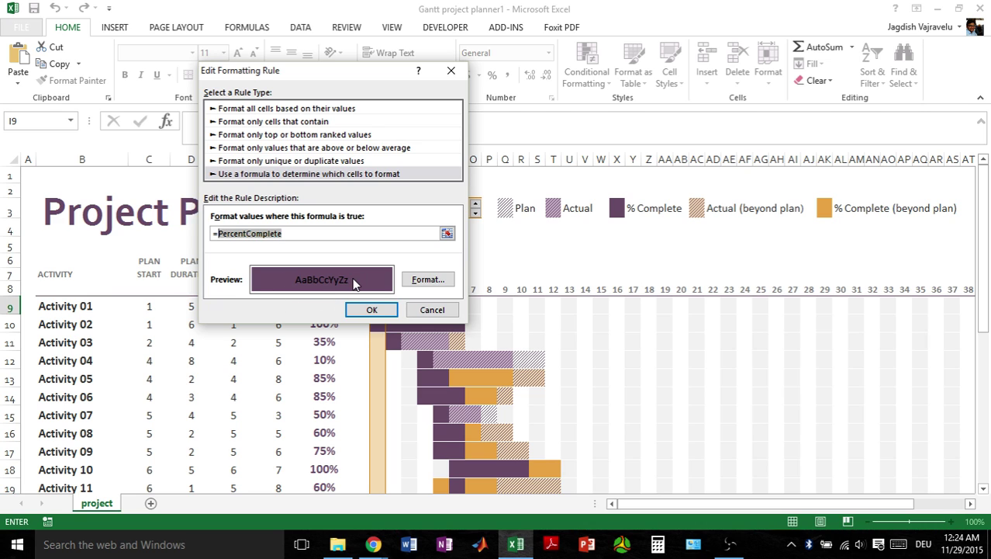
left_click(294, 234)
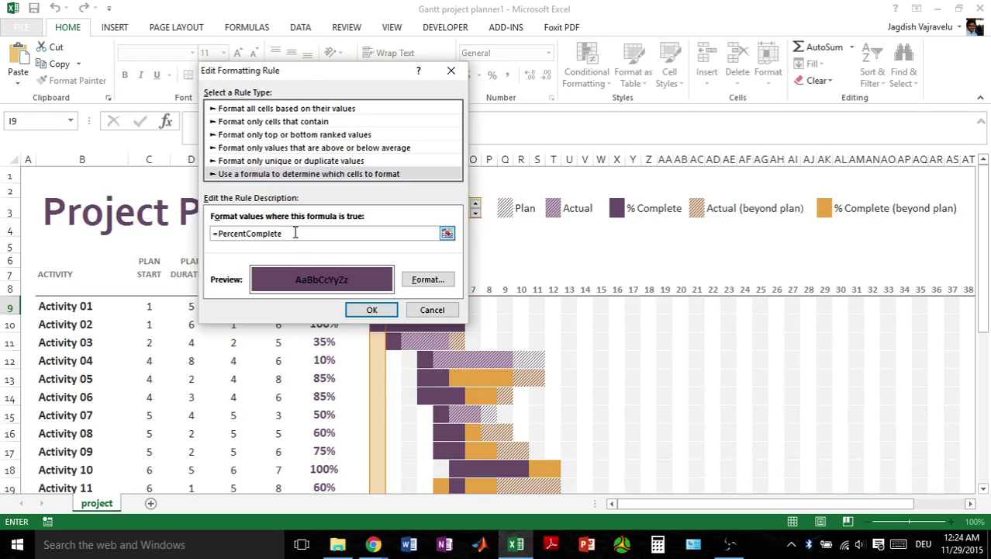
- Confirm the rule unchanged and close the rules dialogs
left_click(372, 311)
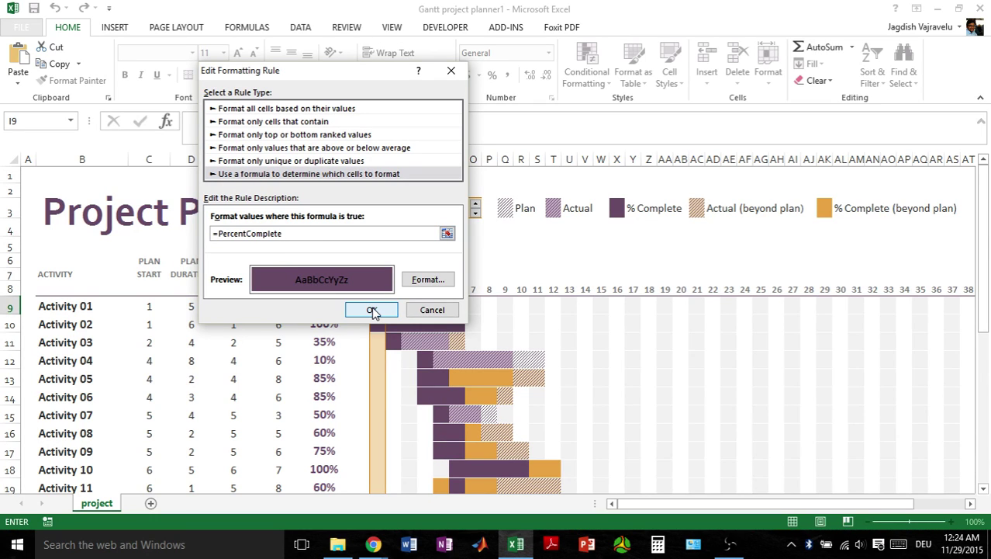
left_click(372, 311)
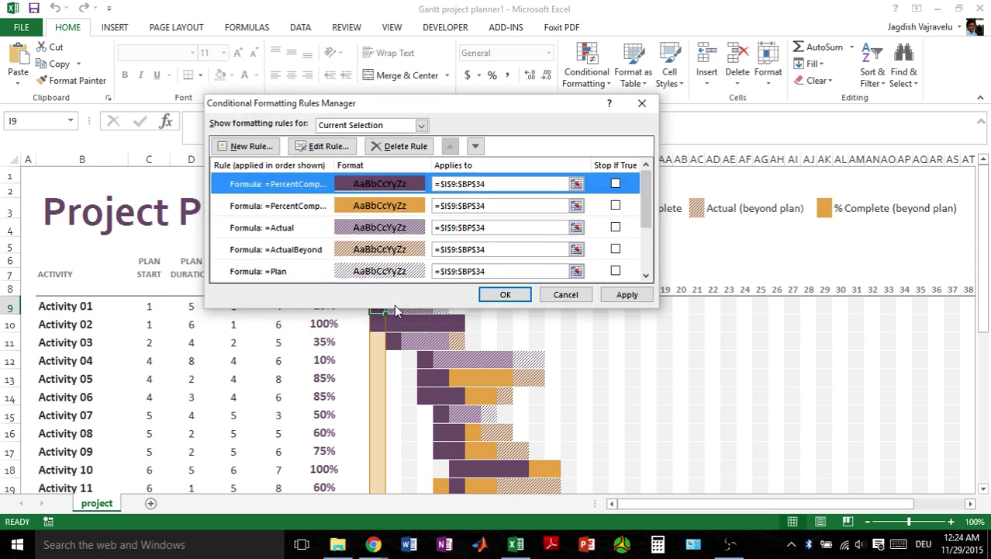
left_click(522, 295)
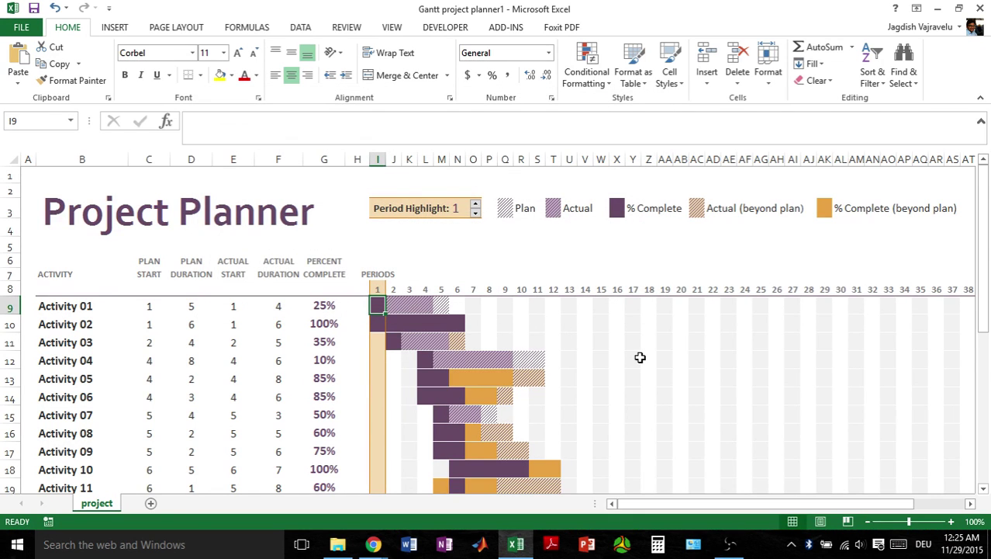
- Open Name Manager (Ctrl+F3) and widen the Name and Refers To columns to read PercentComplete
key("ctrl+F3")
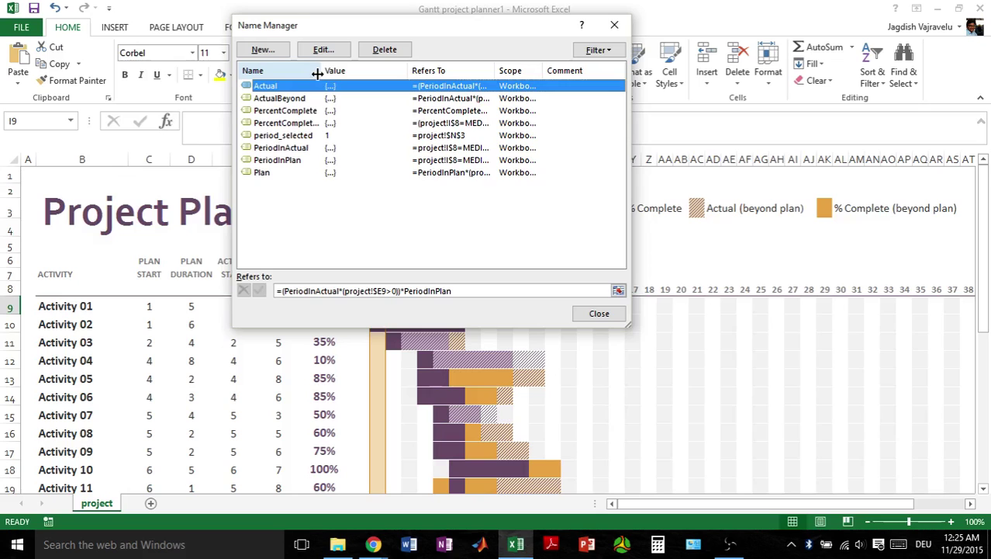
left_click_drag(323, 71, 363, 72)
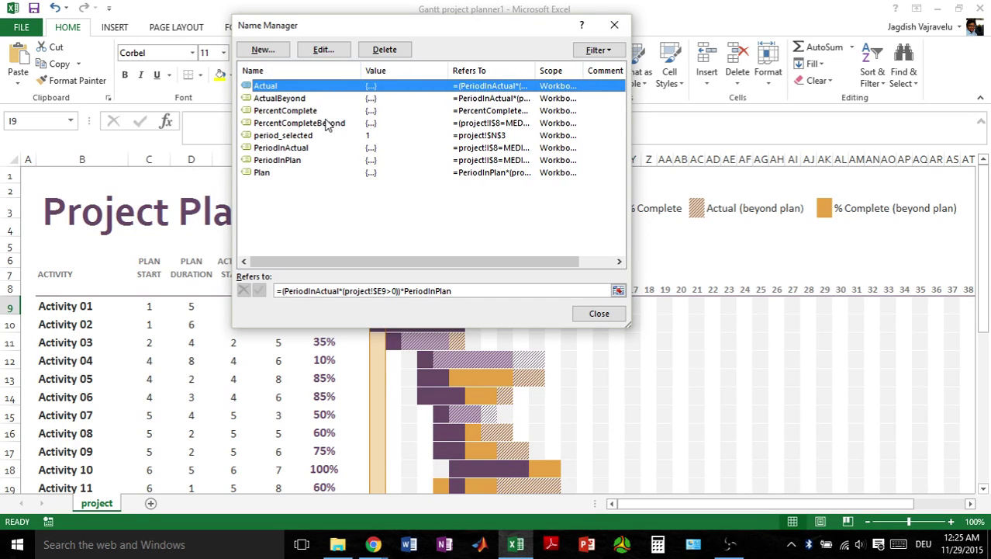
left_click(303, 112)
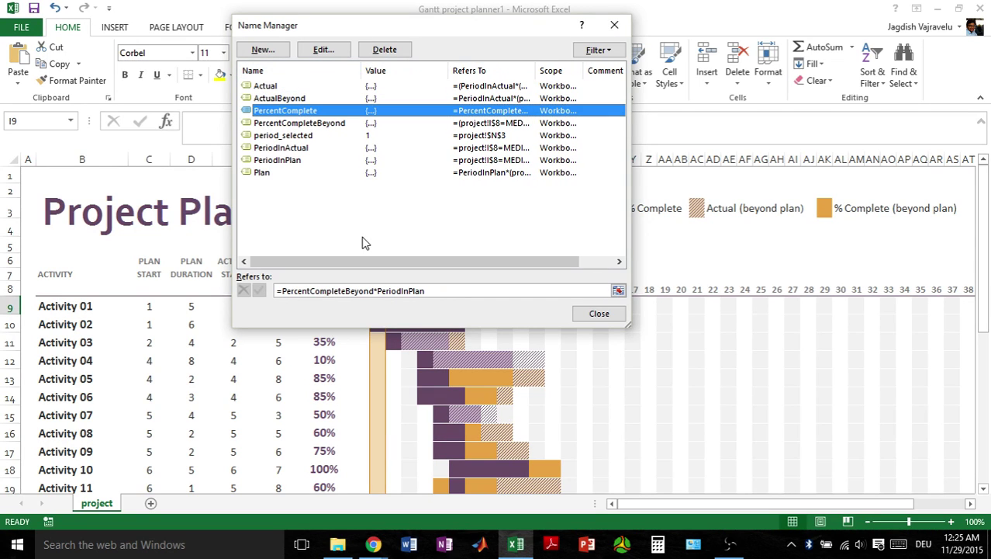
left_click_drag(535, 70, 580, 70)
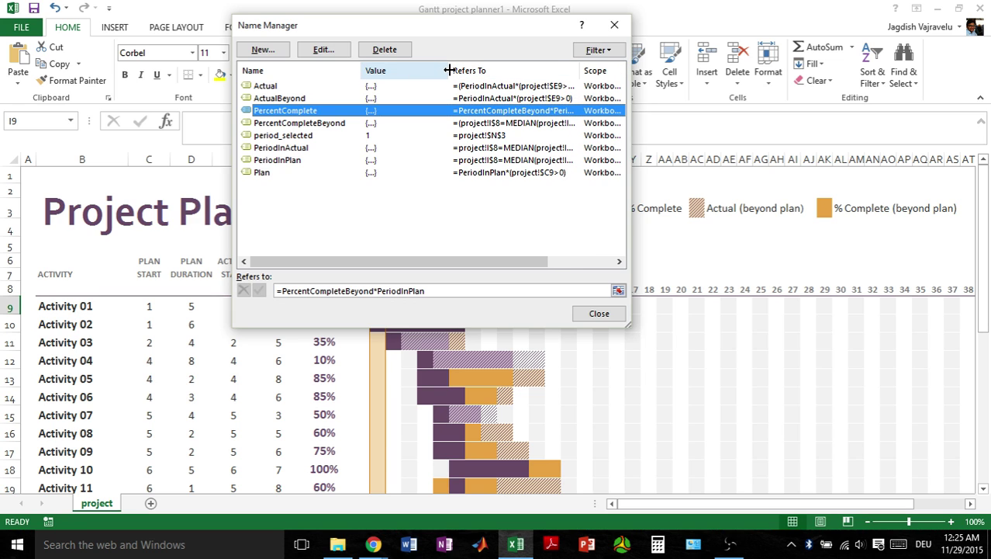
mouse_move(449, 70)
left_mouse_down()
mouse_move(377, 70)
mouse_move(433, 70)
left_mouse_up()
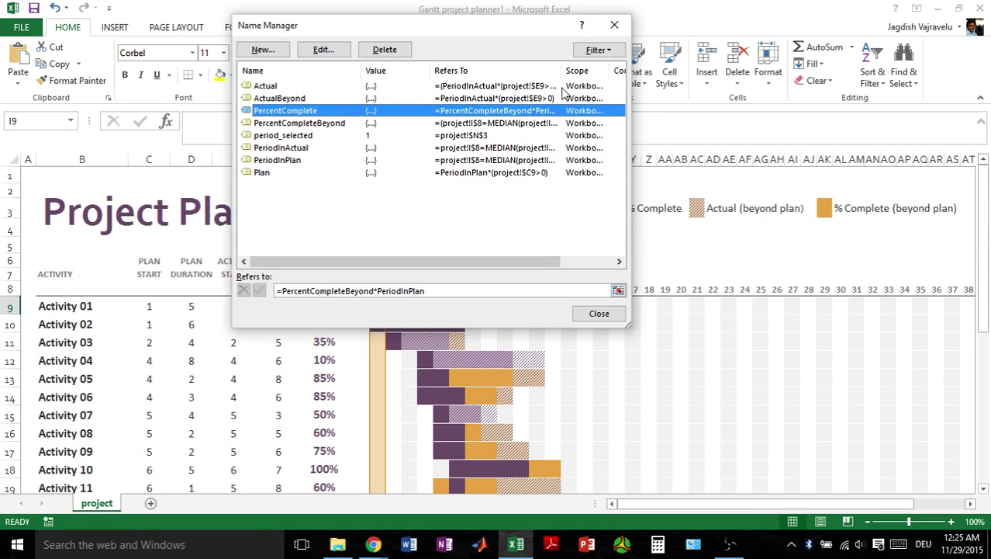
left_click_drag(564, 70, 584, 70)
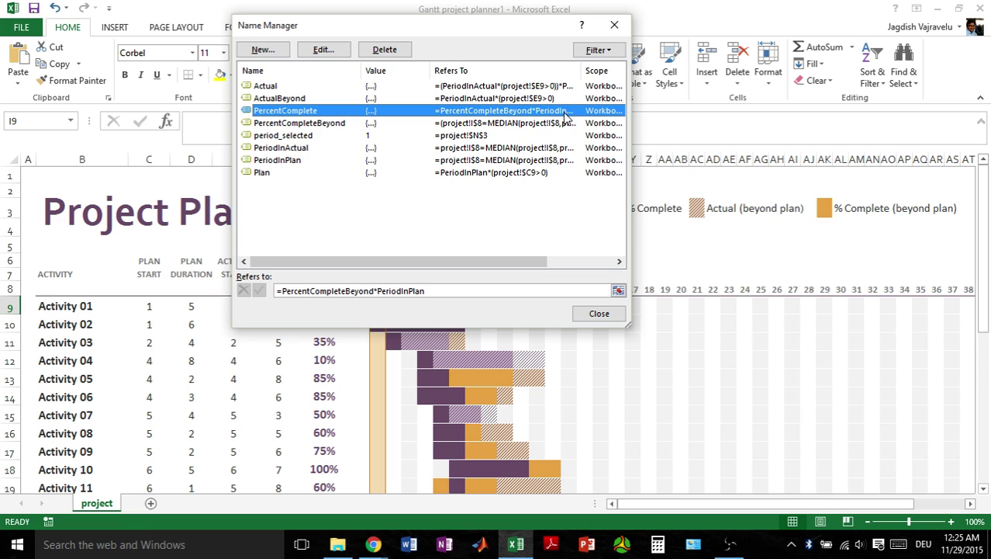
left_click_drag(583, 70, 593, 70)
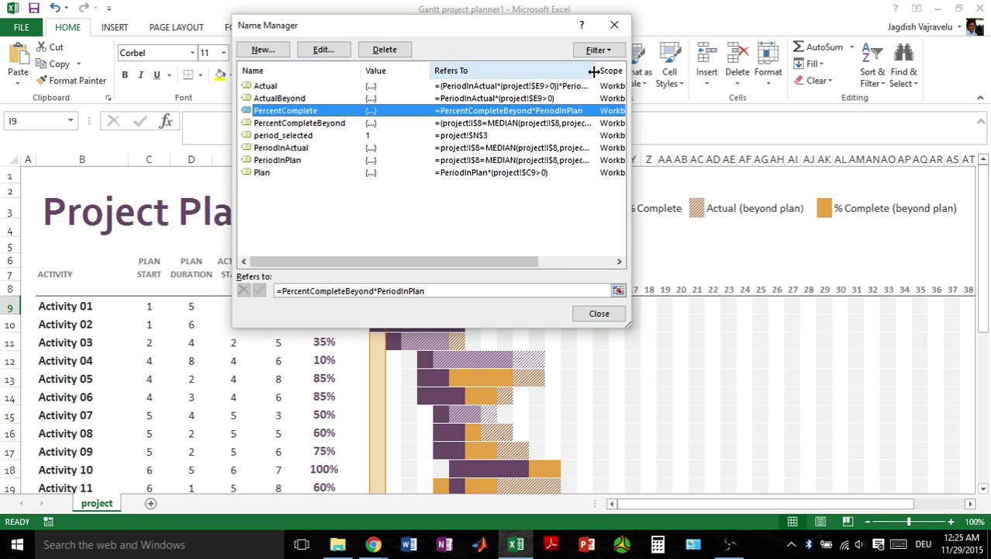
- Read the PercentCompleteBeyond and PeriodInPlan formulas, including the project!$E9>0 test, then close Name Manager
left_click(325, 126)
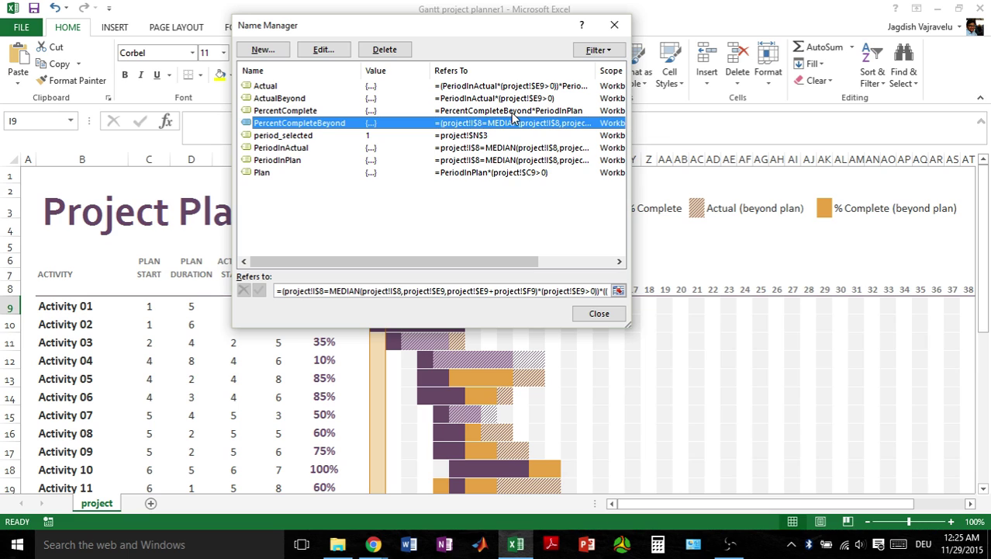
left_click(291, 162)
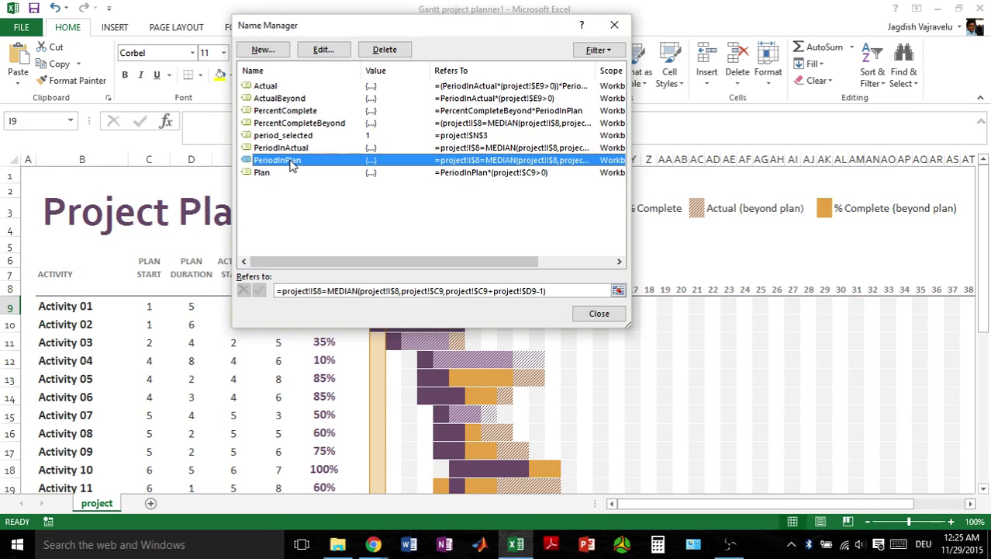
left_click(304, 124)
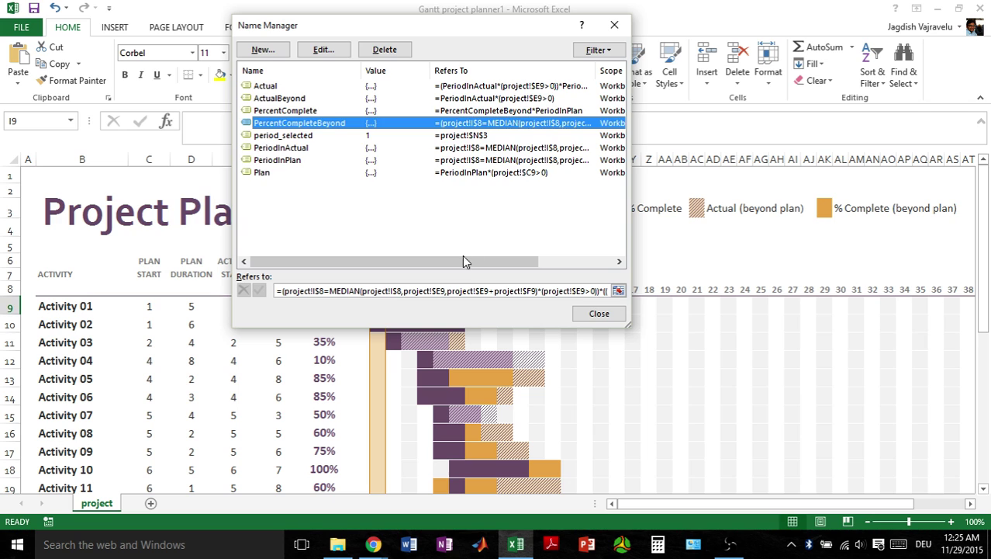
left_click_drag(464, 261, 531, 260)
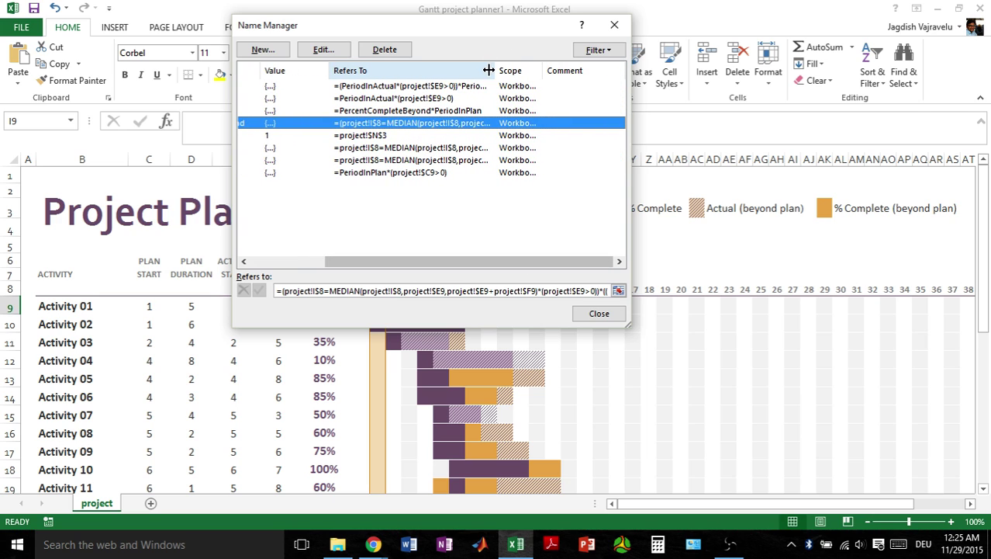
left_click_drag(495, 70, 601, 72)
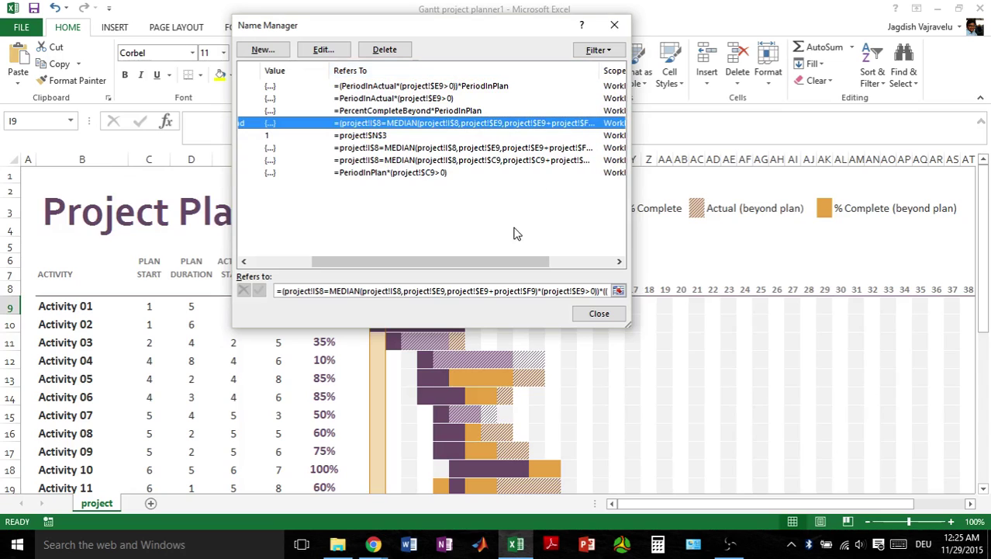
left_click_drag(491, 266, 560, 261)
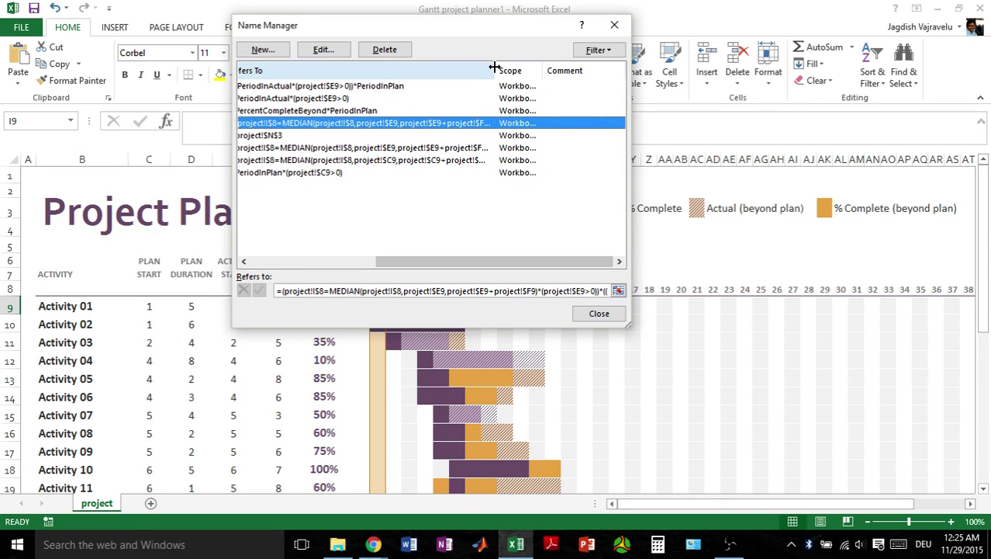
left_click_drag(494, 70, 570, 78)
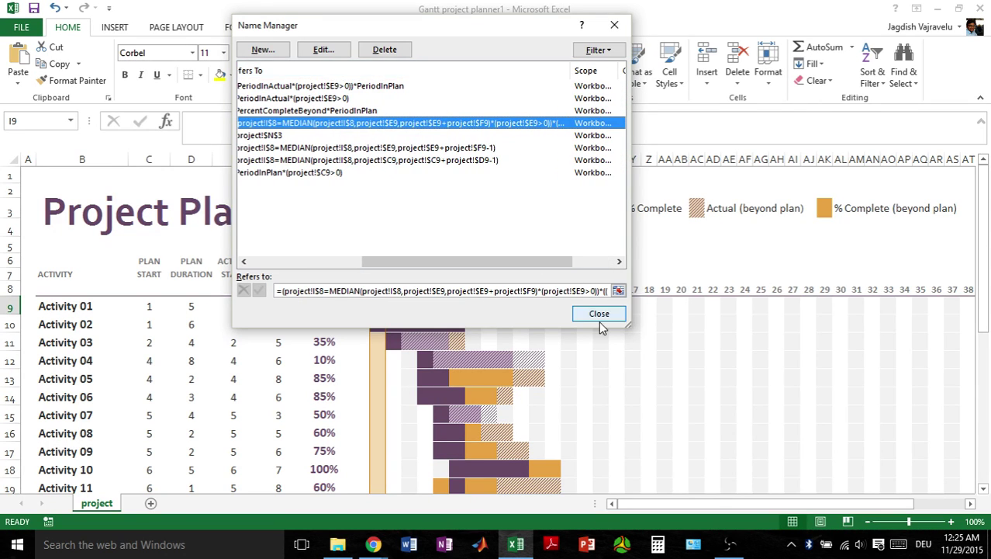
left_click_drag(407, 290, 558, 291)
left_click_drag(595, 320, 610, 325)
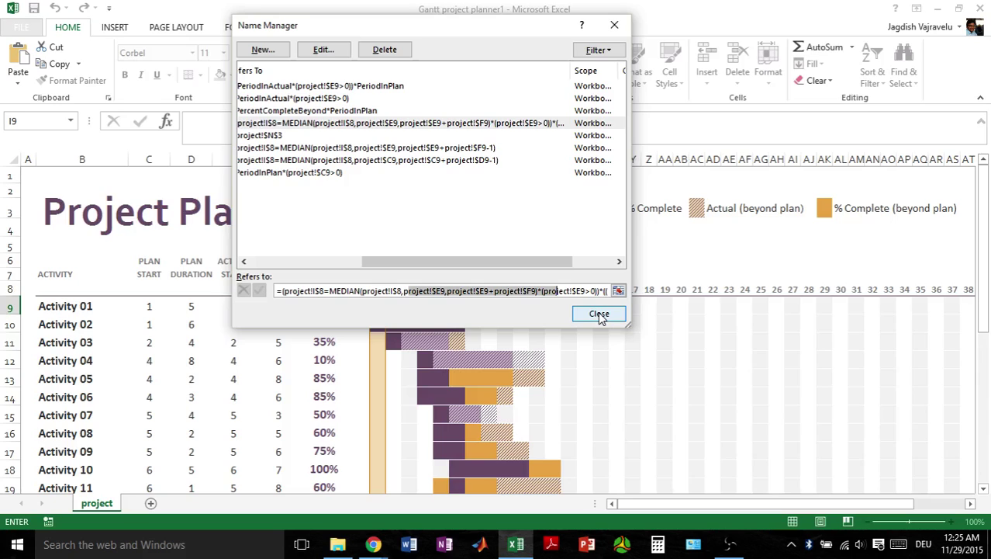
left_click_drag(341, 291, 620, 288)
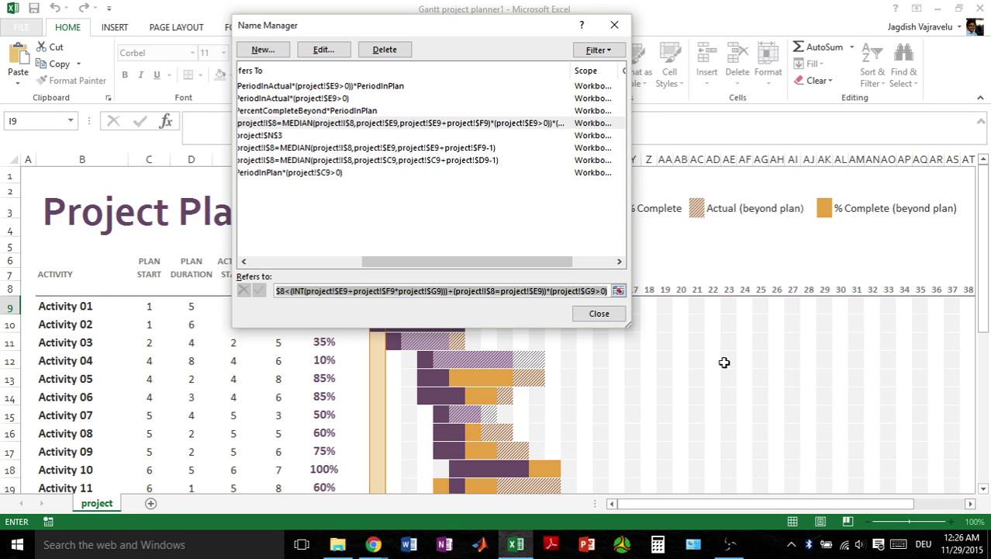
left_click(607, 315)
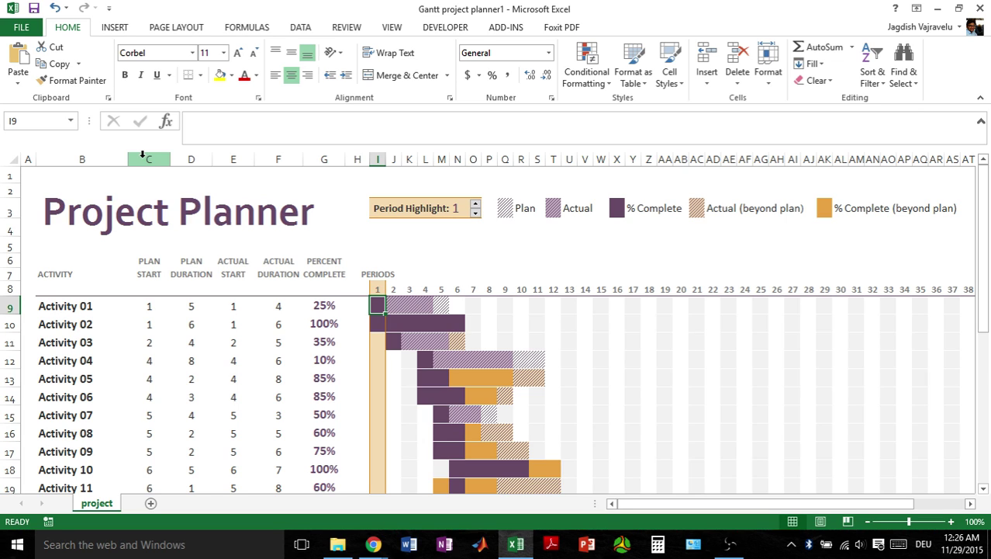
- Insert a blank column C before PLAN START and enter 1 in C9
right_click(143, 159)
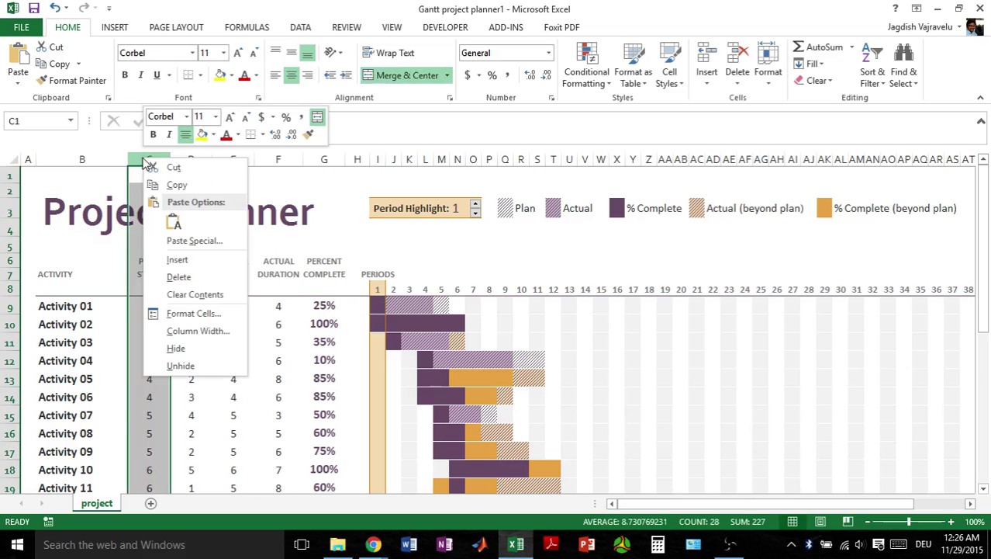
left_click(178, 259)
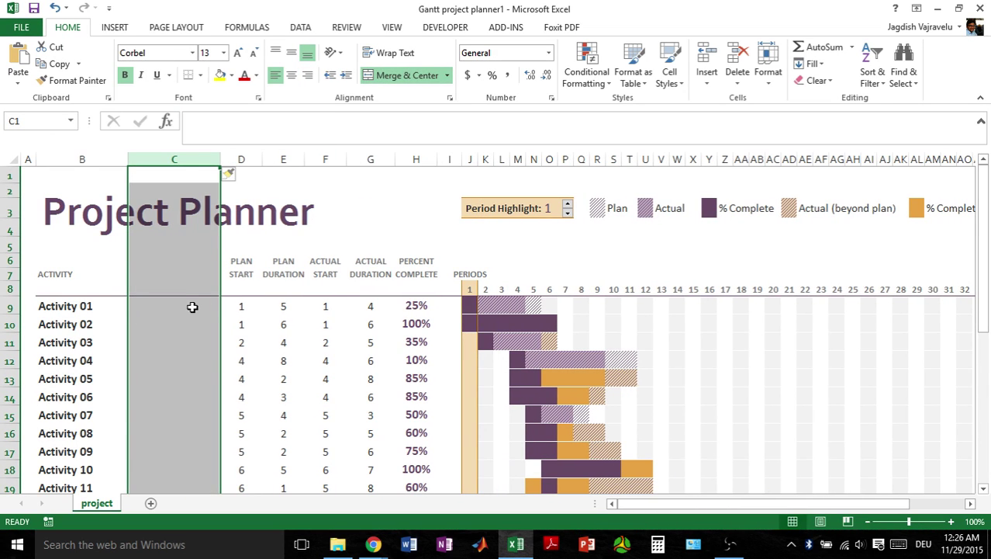
left_click(192, 309)
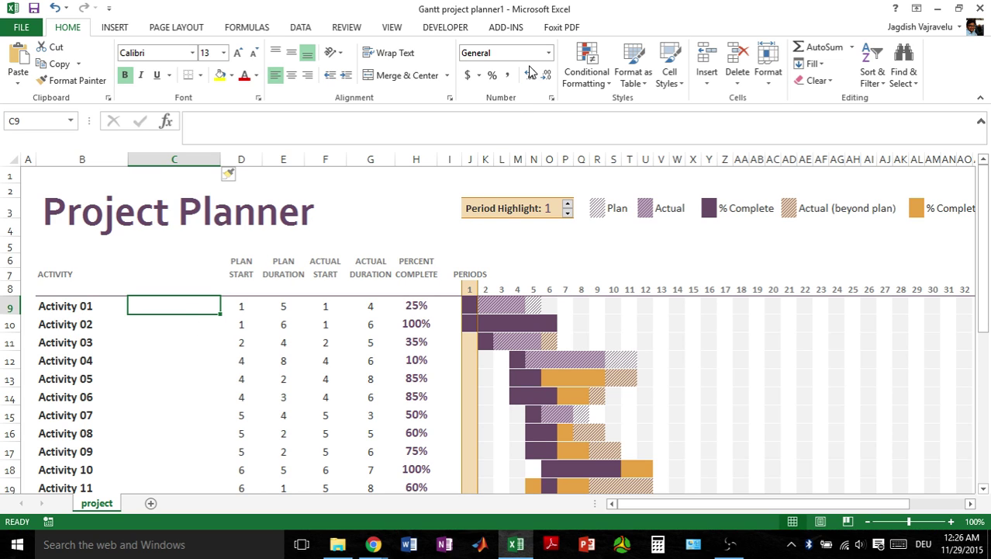
type("1")
key("Return")
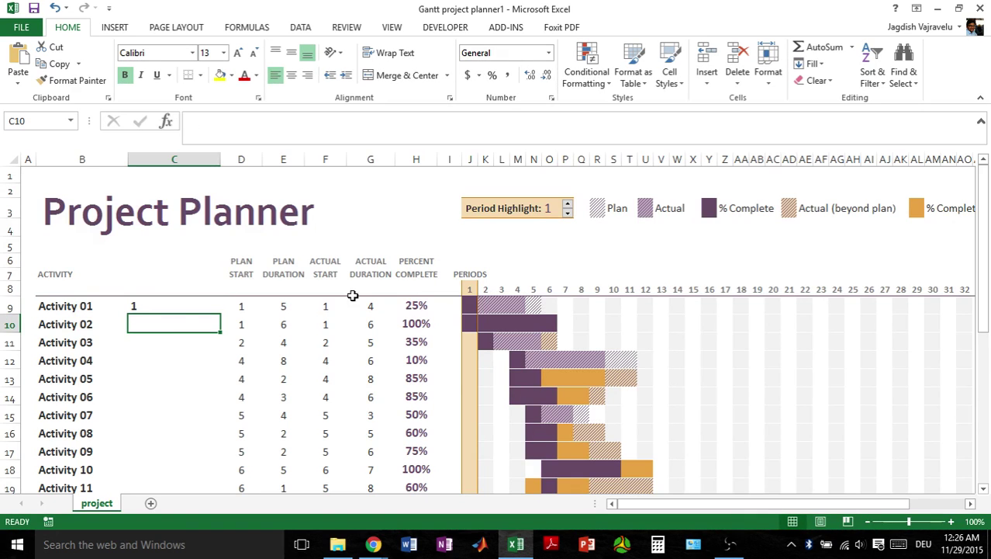
- Check C9's number format choices and dismiss them without changes
left_click(184, 308)
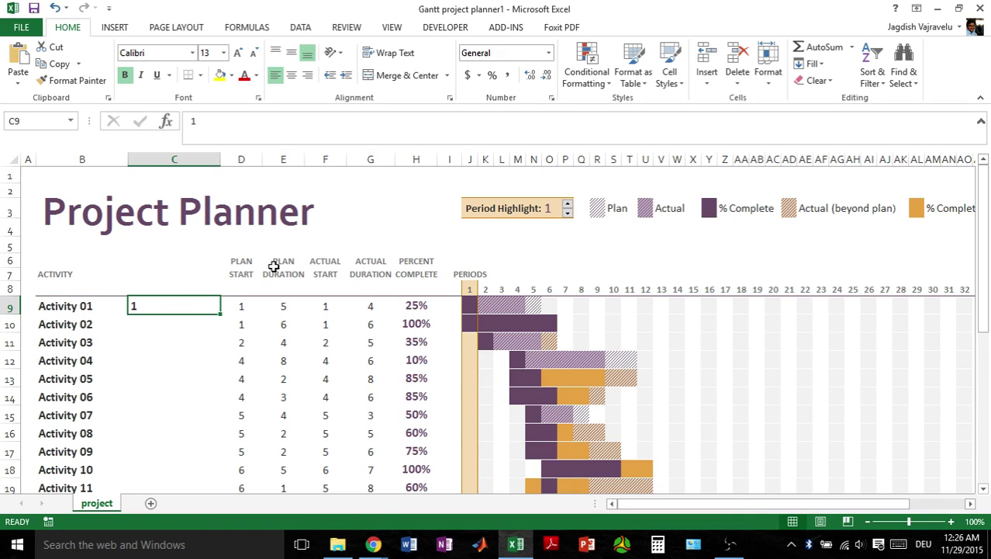
left_click(550, 54)
key("Escape")
- Give C9 the long weekday date format and widen column C
key("ctrl+1")
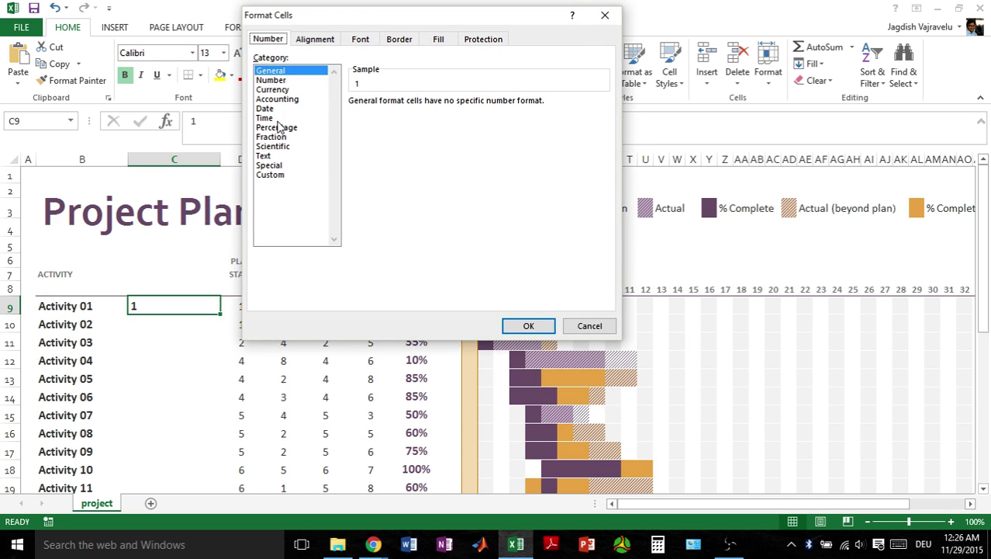
left_click(265, 109)
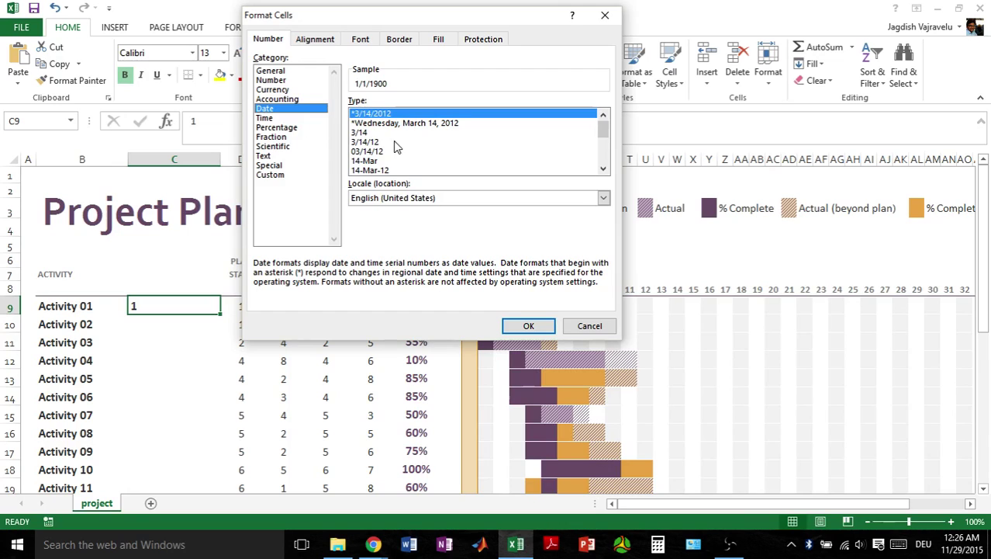
left_click(432, 124)
left_click(530, 325)
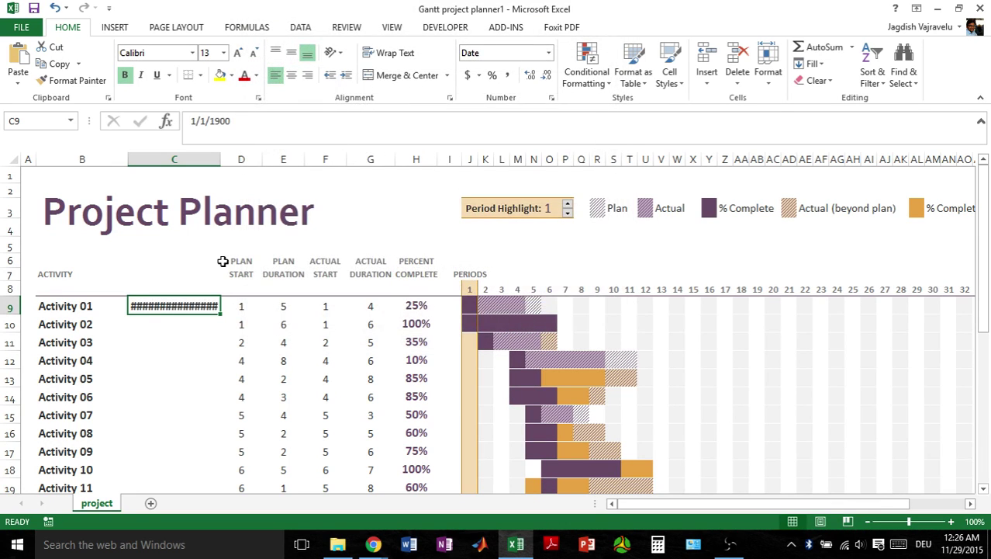
left_click_drag(222, 156, 262, 156)
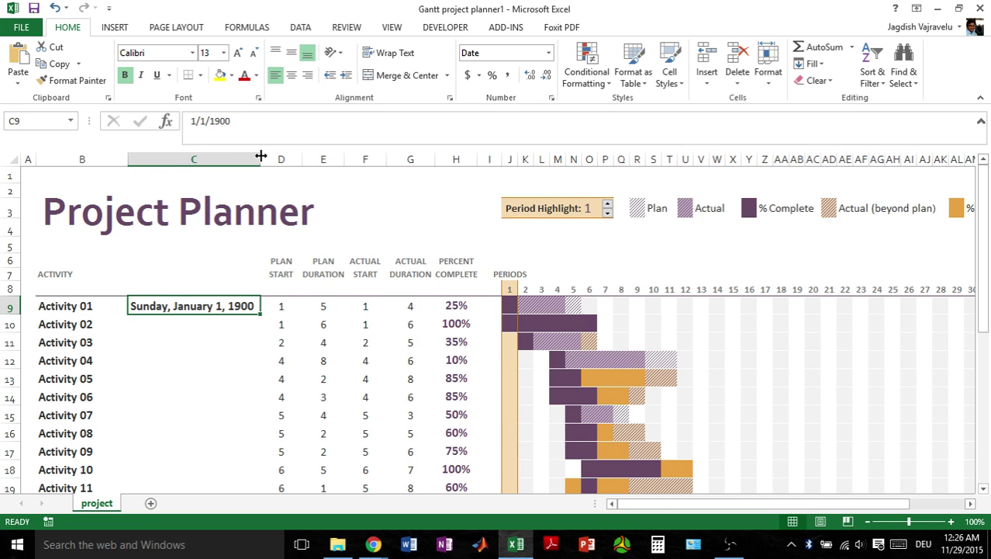
- Correct C9's year to 1/1/2015 and widen column C to show Thursday, January 1, 2015
left_click(207, 122)
key("BackSpace")
key("BackSpace")
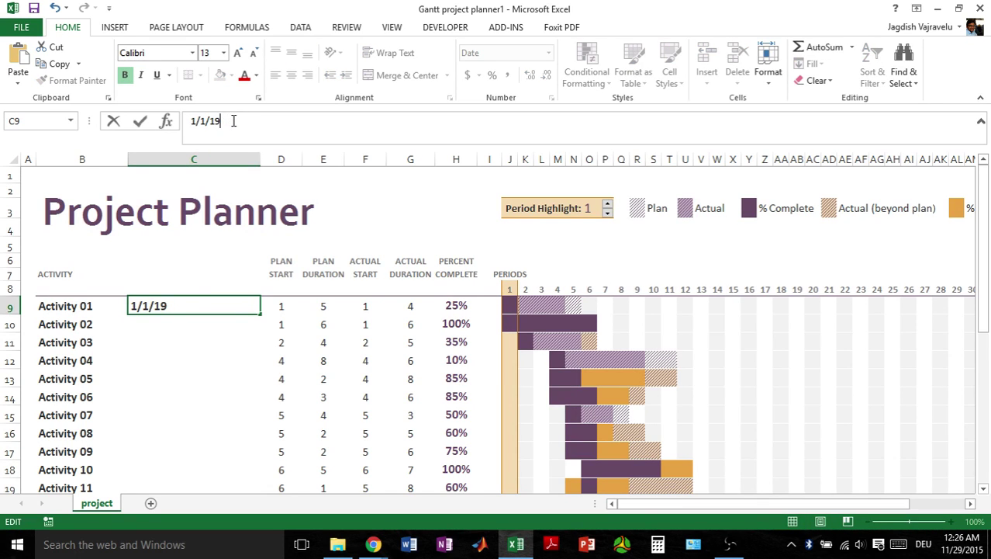
type("20")
type("5")
key("Return")
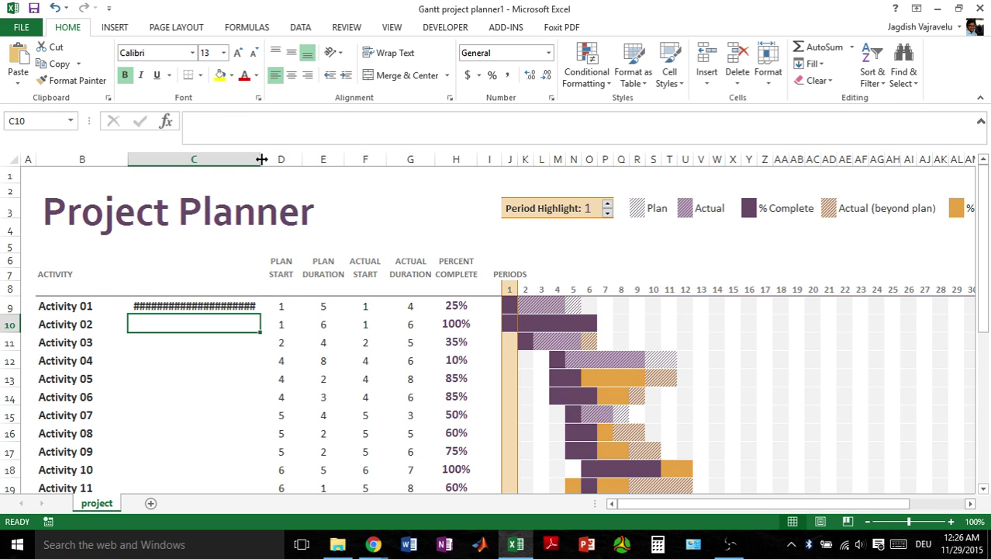
left_click_drag(262, 159, 275, 159)
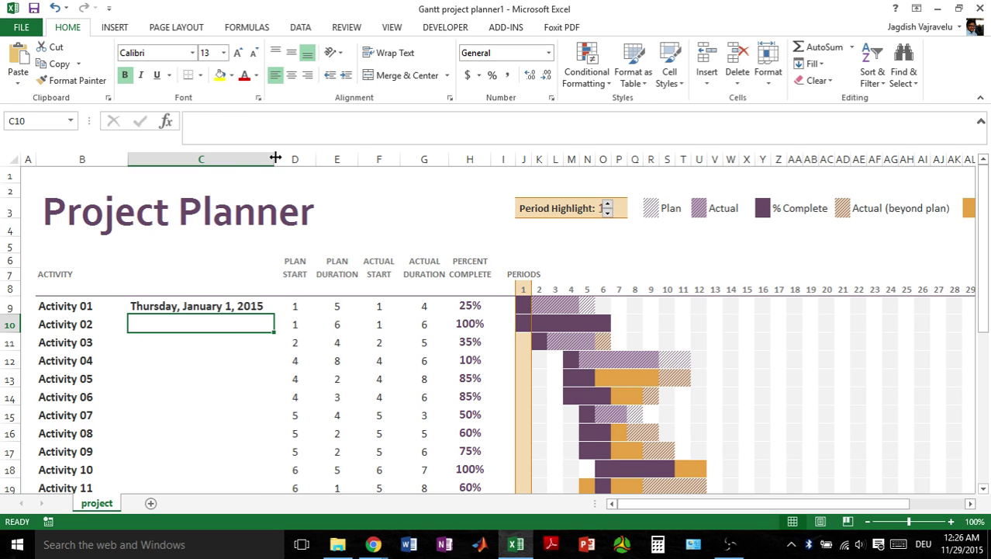
left_click(266, 303)
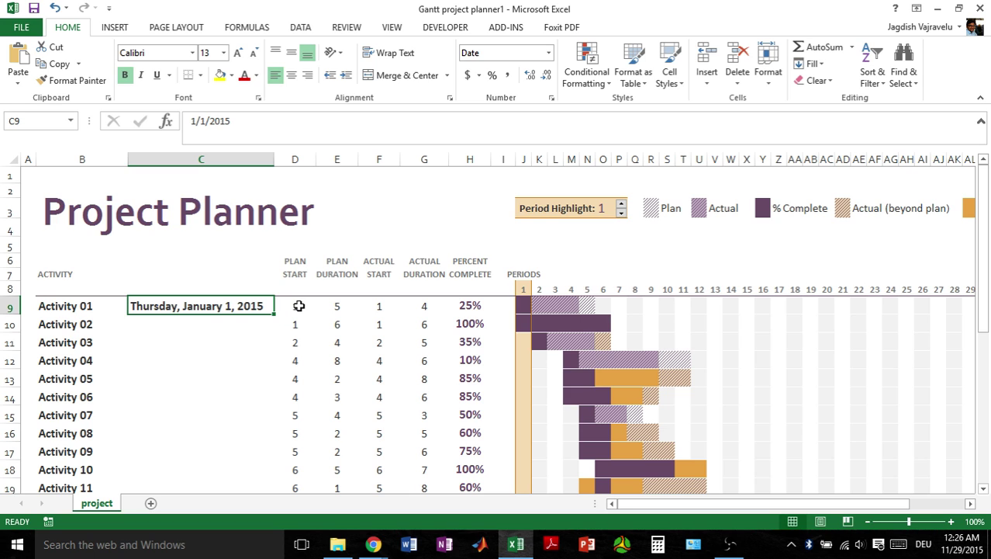
left_click_drag(522, 307, 617, 304)
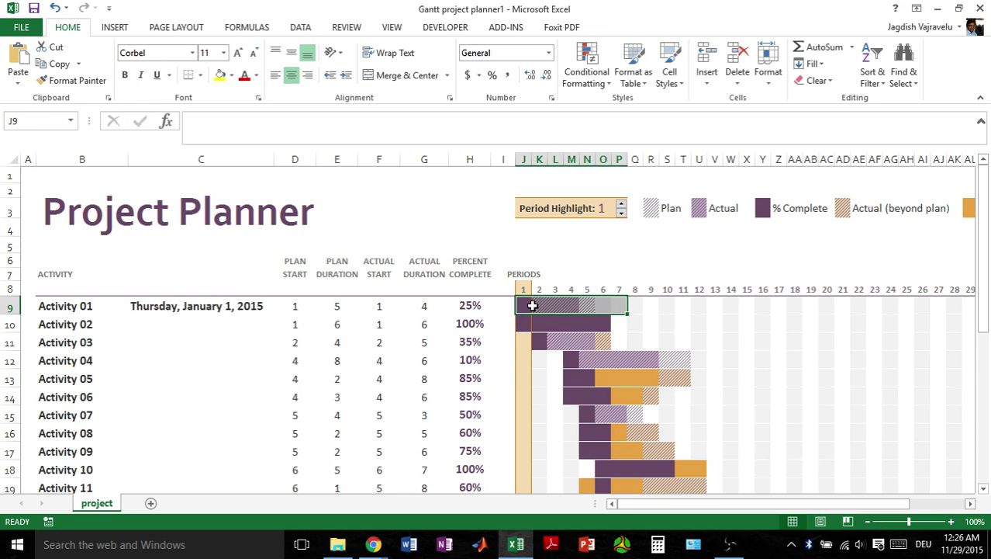
left_click(556, 306)
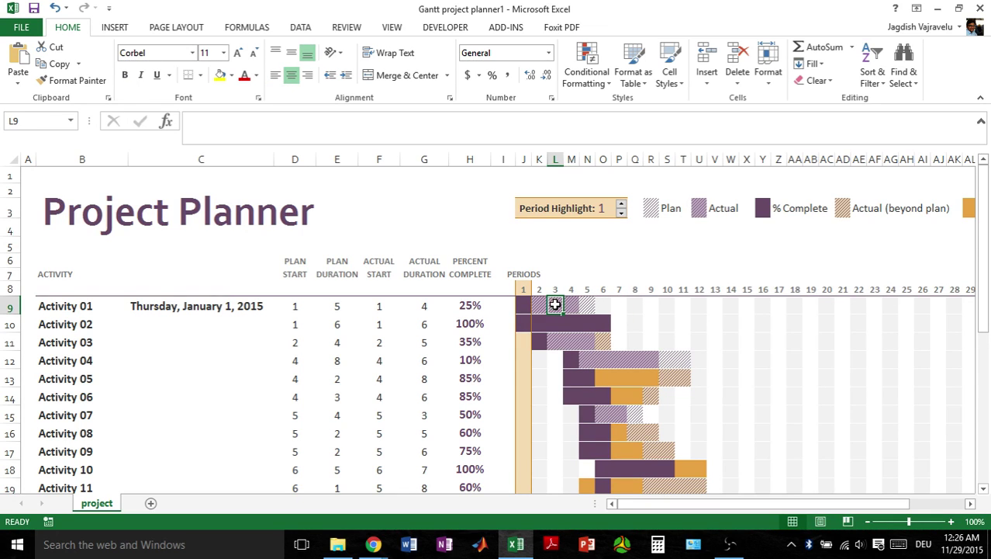
left_click(302, 308)
left_click(337, 305)
left_click(395, 307)
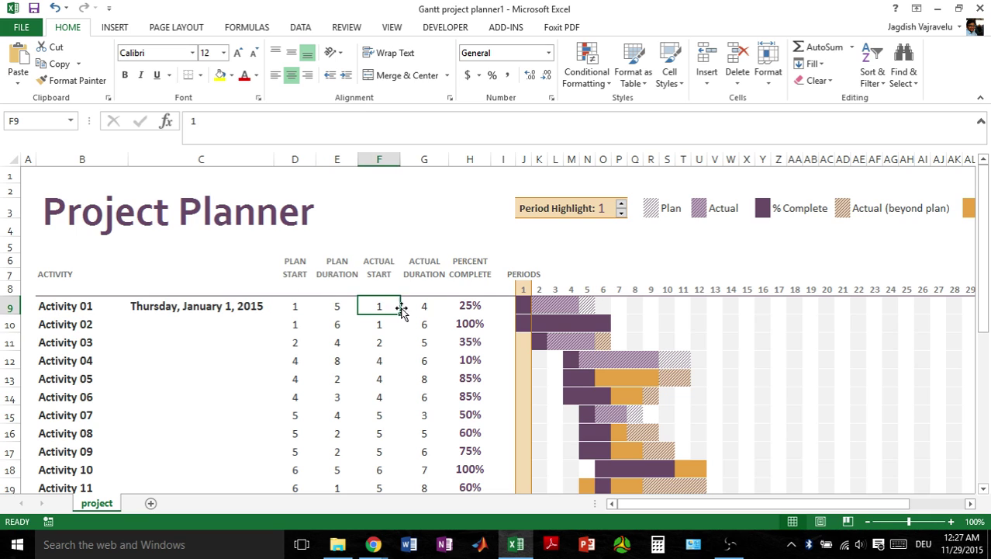
left_click(418, 307)
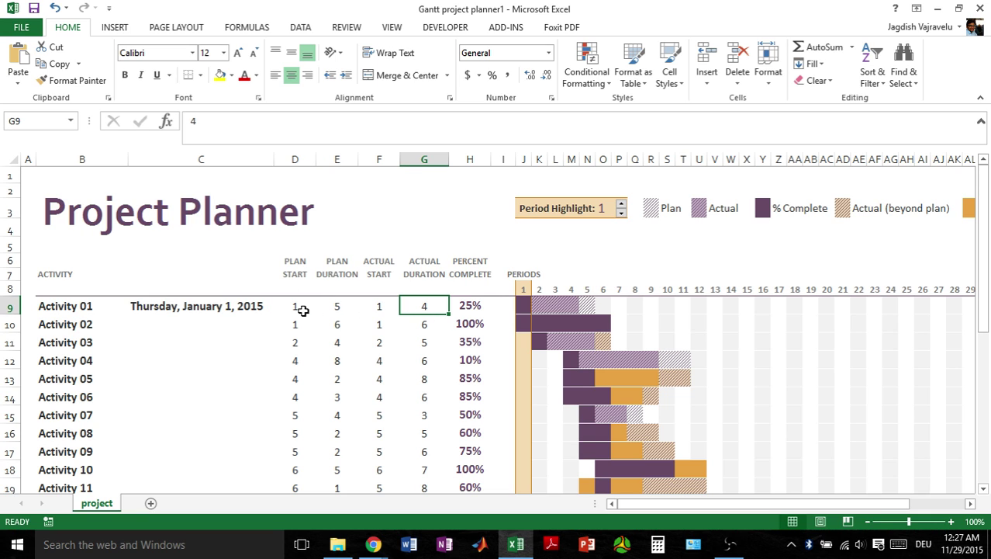
left_click_drag(301, 308, 432, 311)
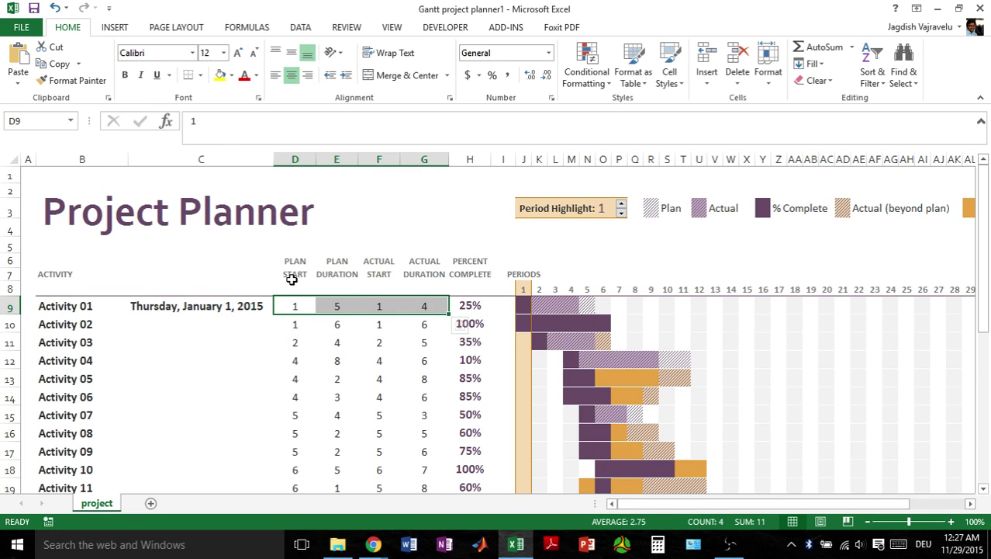
left_click(299, 321)
left_click(300, 309)
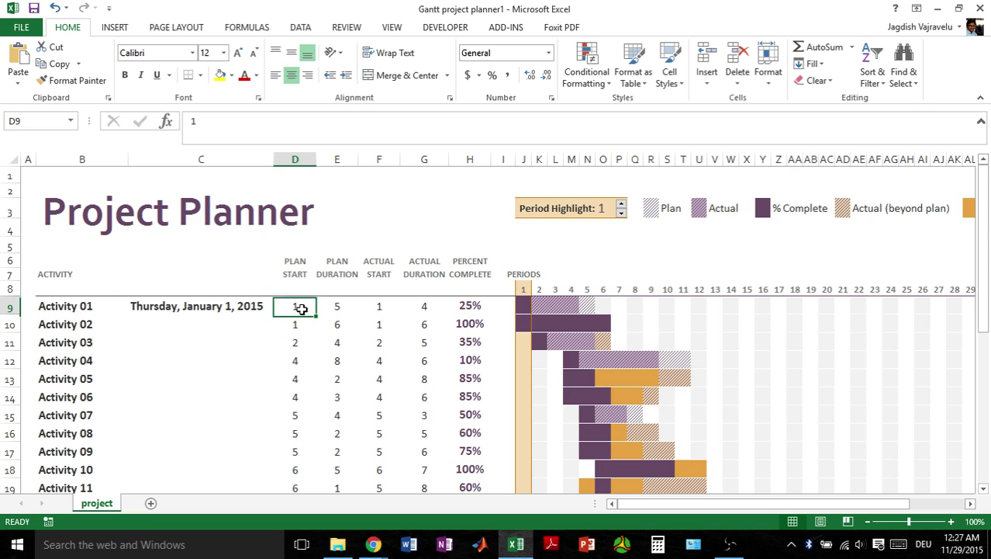
left_click(214, 158)
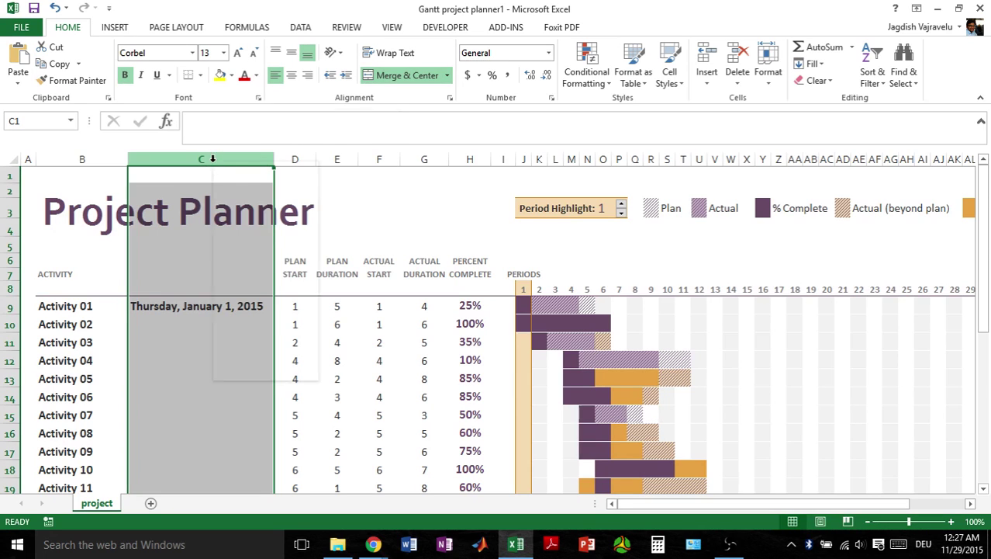
right_click(212, 162)
key("Escape")
left_click(360, 222)
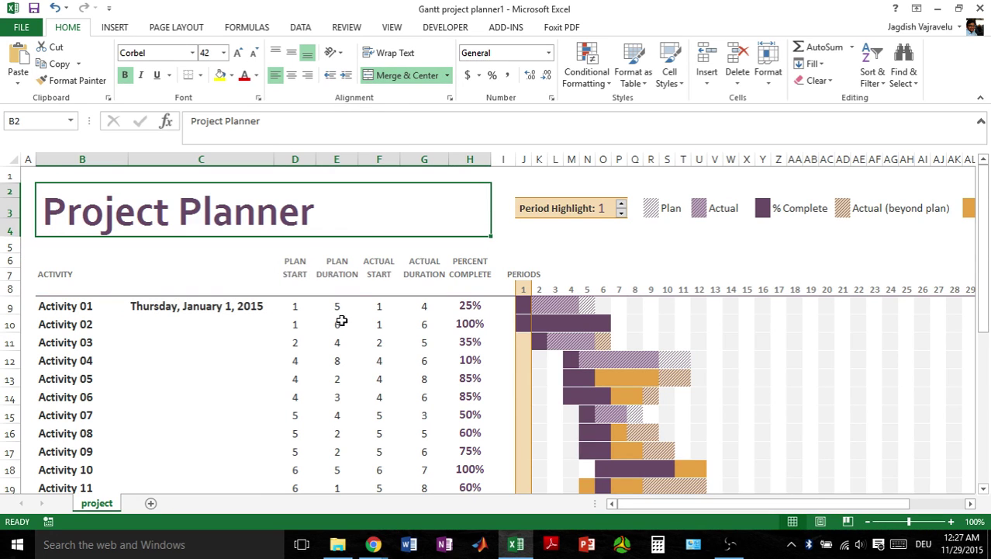
left_click(303, 306)
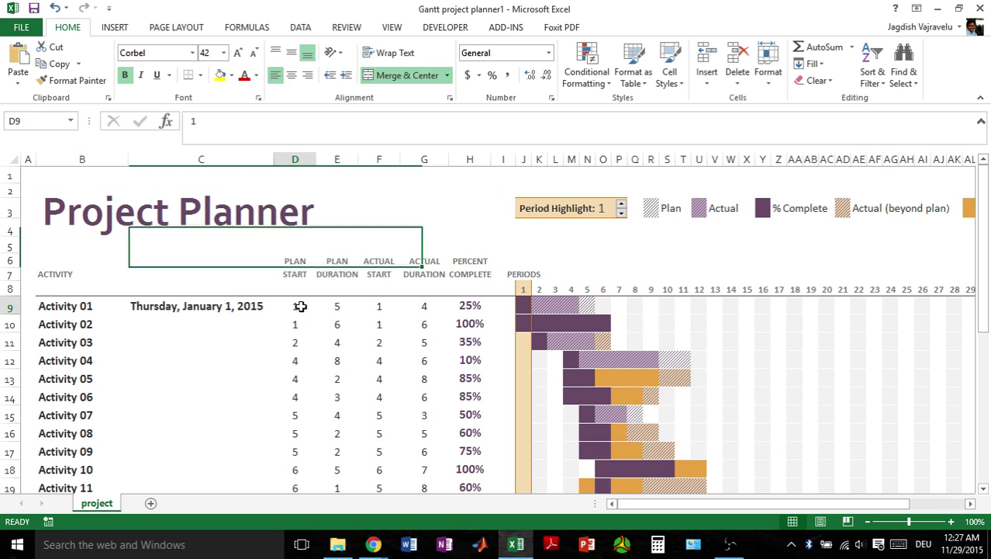
left_click(337, 306)
left_click(379, 306)
left_click(422, 303)
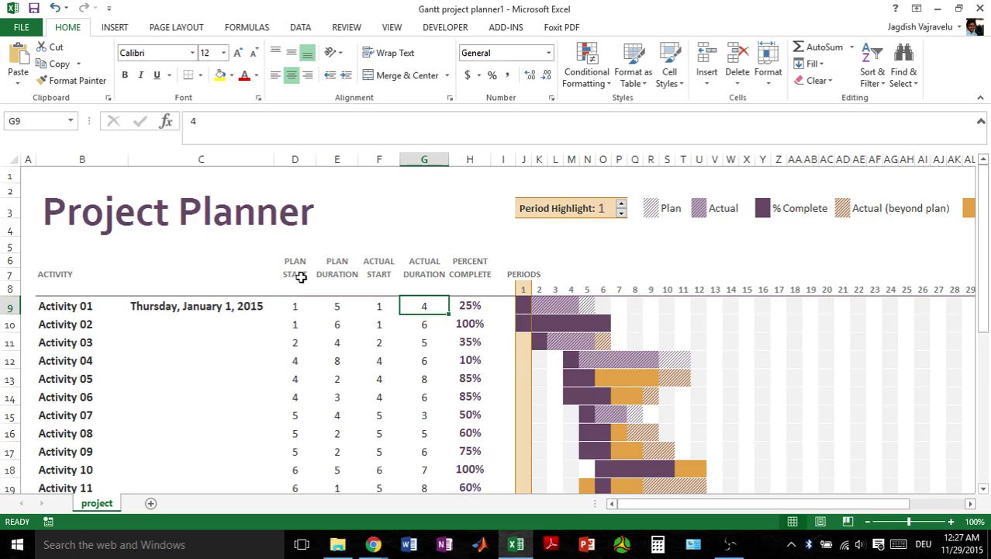
left_click(227, 158)
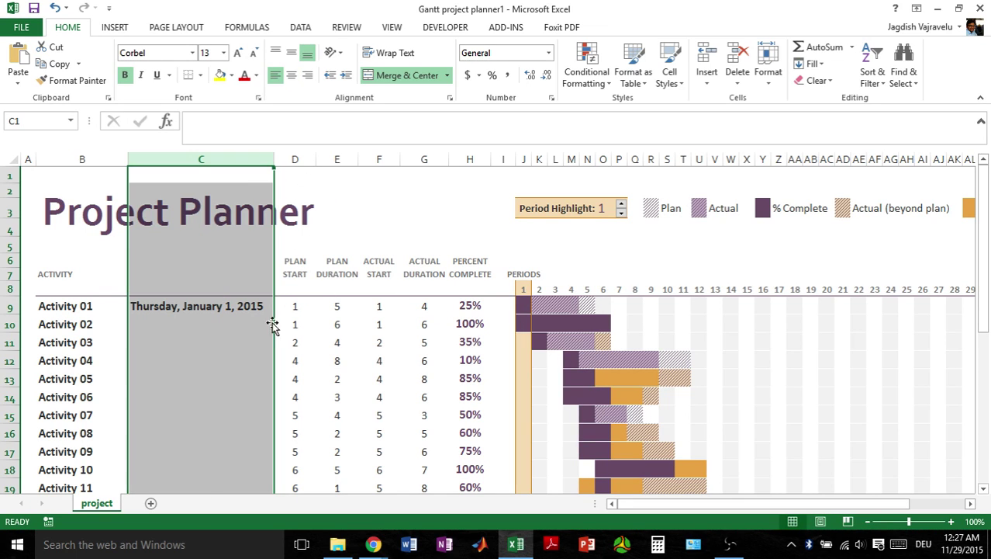
left_click(302, 158)
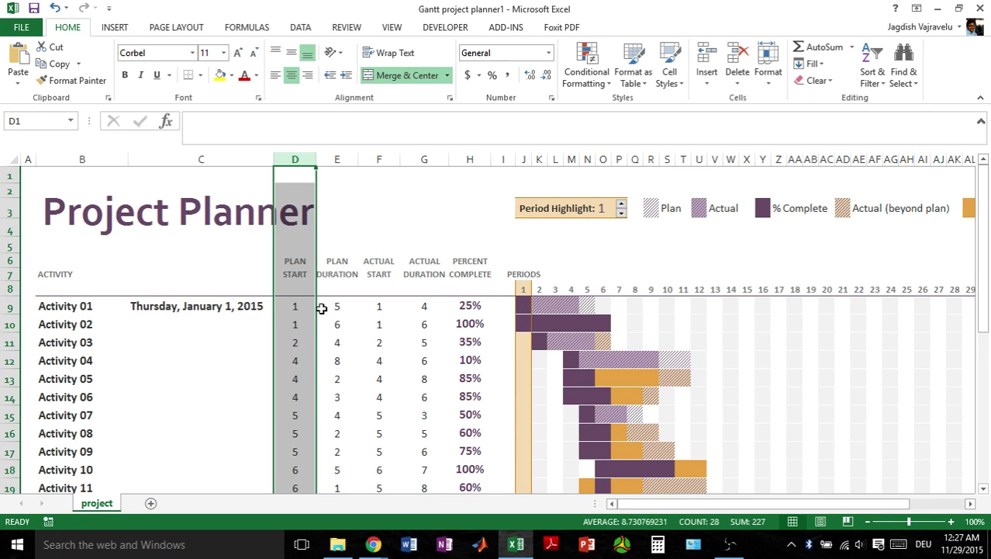
left_click(543, 308)
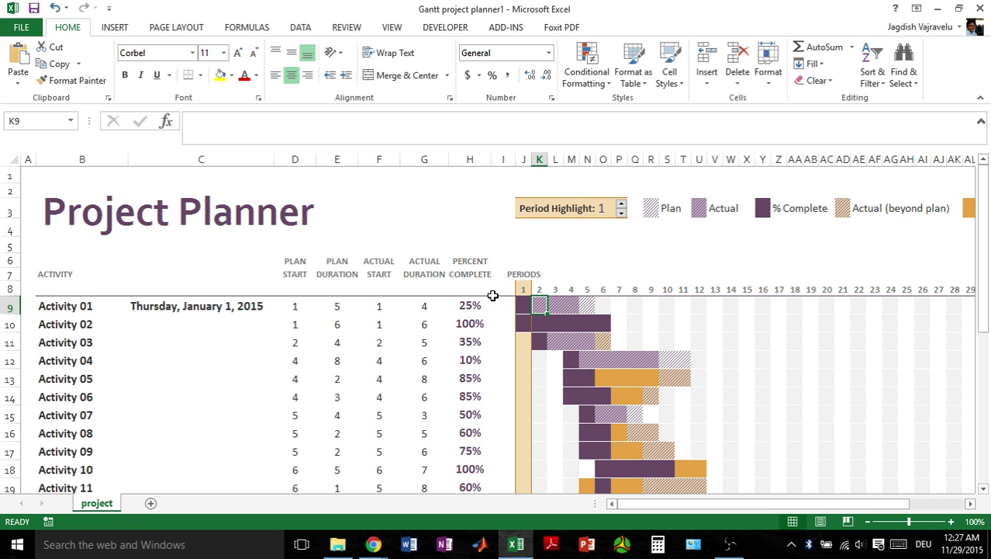
left_click(238, 304)
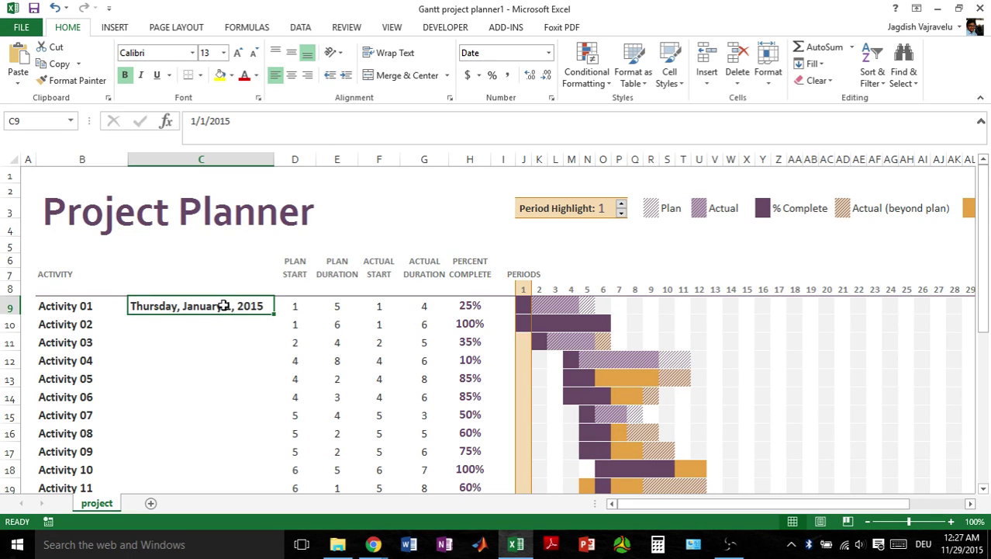
left_click(296, 341)
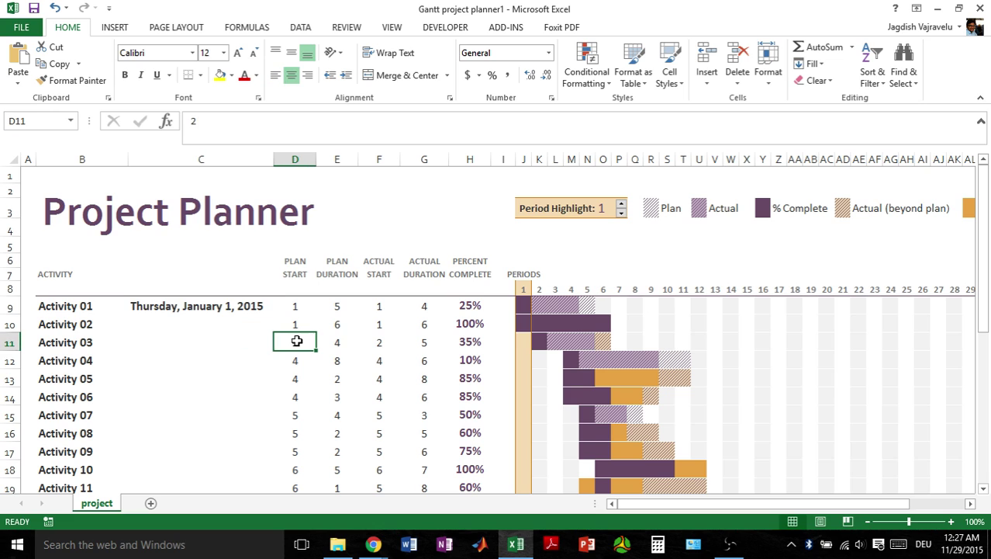
- Fill C9's date down through C12, giving Activities 02–04 January 2, 3 and 4, 2015
left_click(235, 346)
left_click(256, 306)
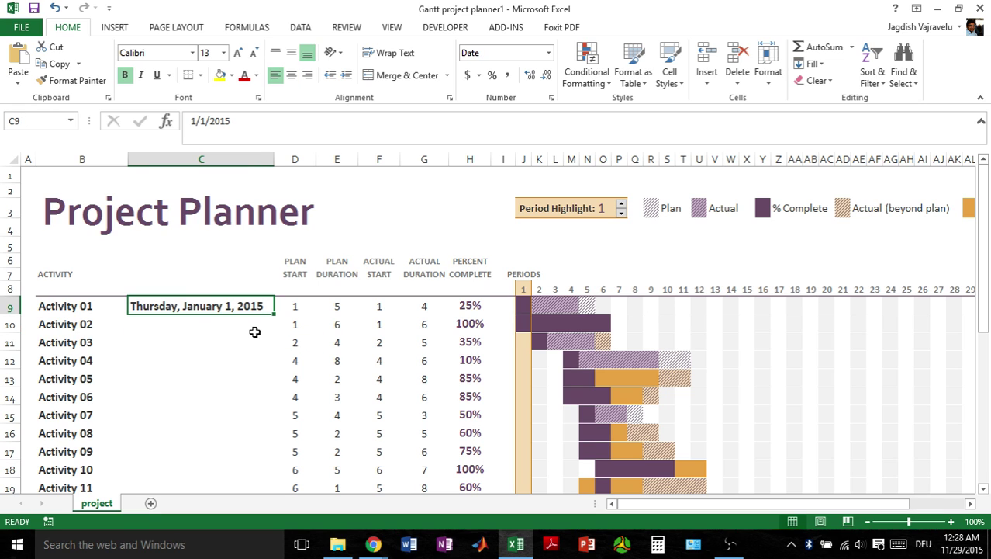
left_click(240, 342)
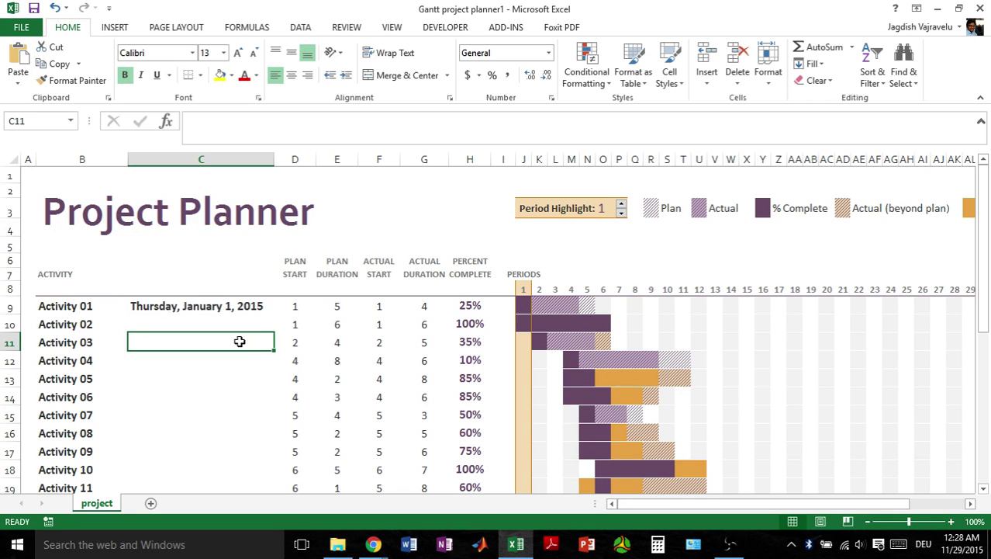
left_click(263, 307)
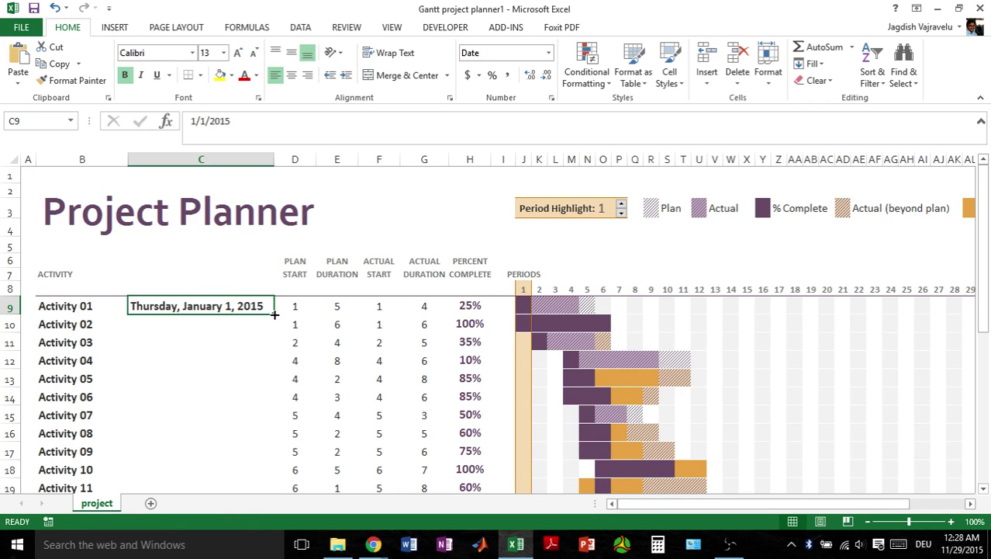
left_click_drag(275, 314, 276, 368)
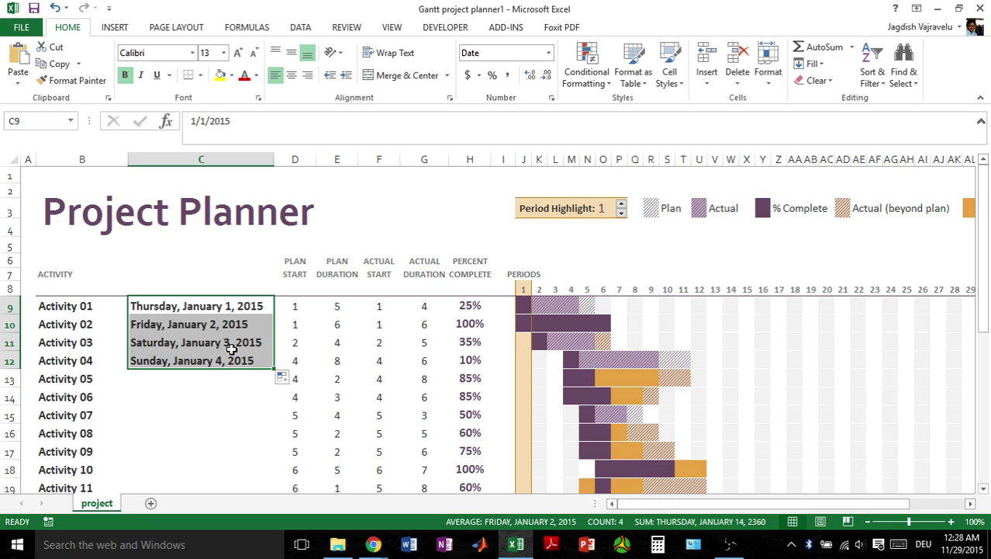
left_click(229, 345)
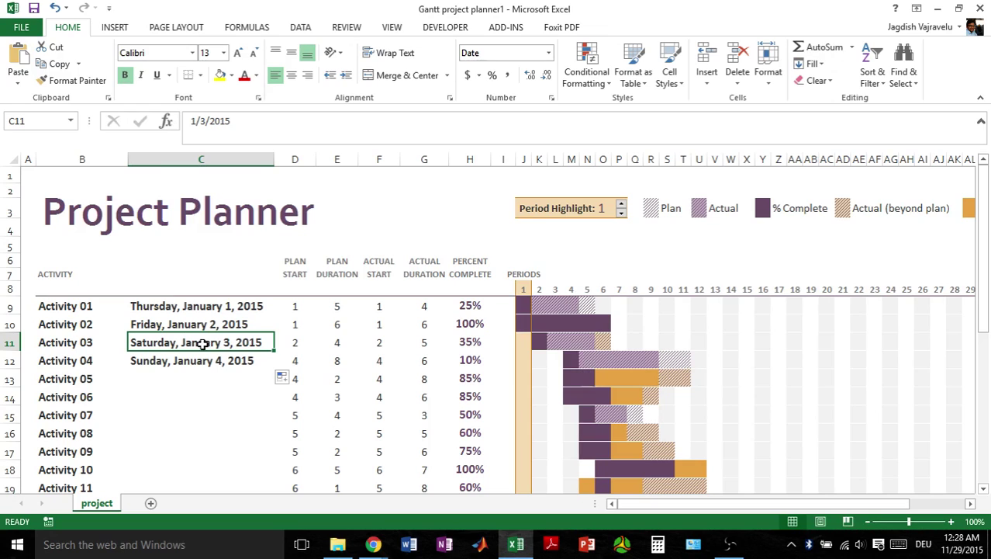
left_click(301, 342)
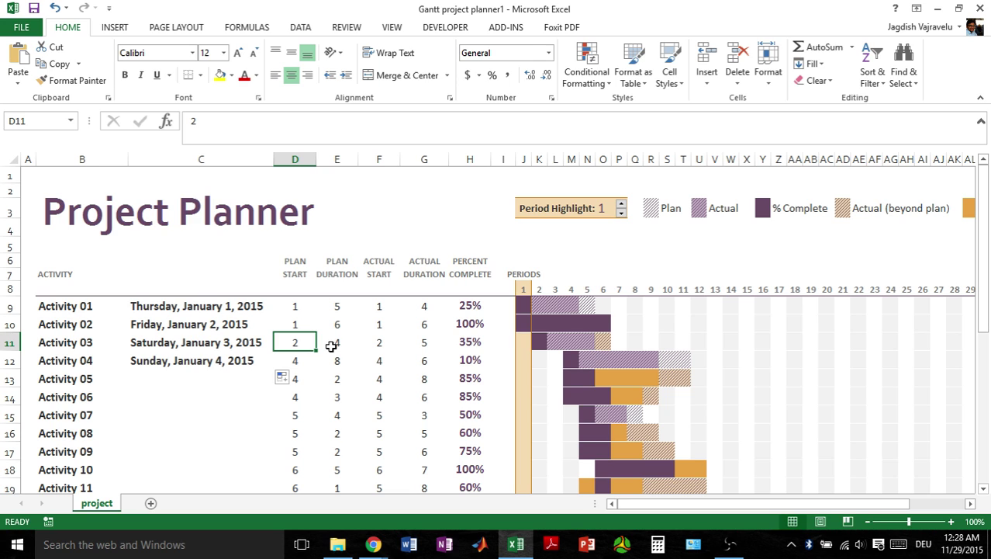
- Enter =C11-C9 in D11 so Activity 03's plan start shows 2
type("=")
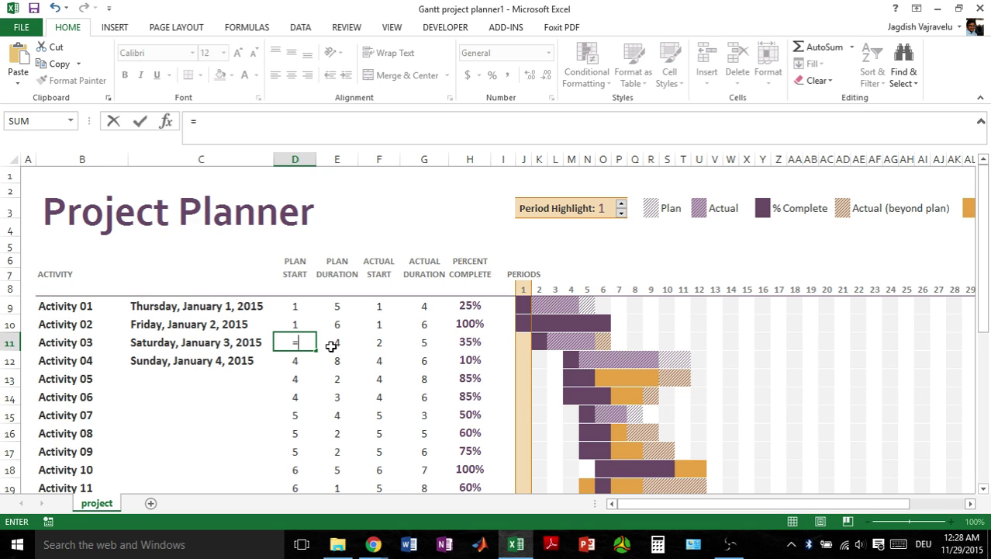
left_click(227, 342)
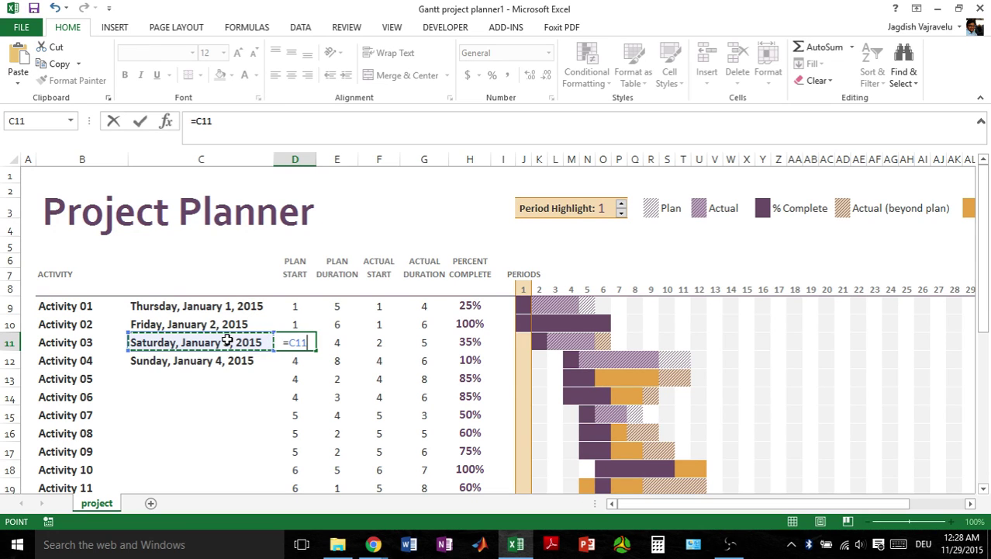
type("-")
left_click(227, 341)
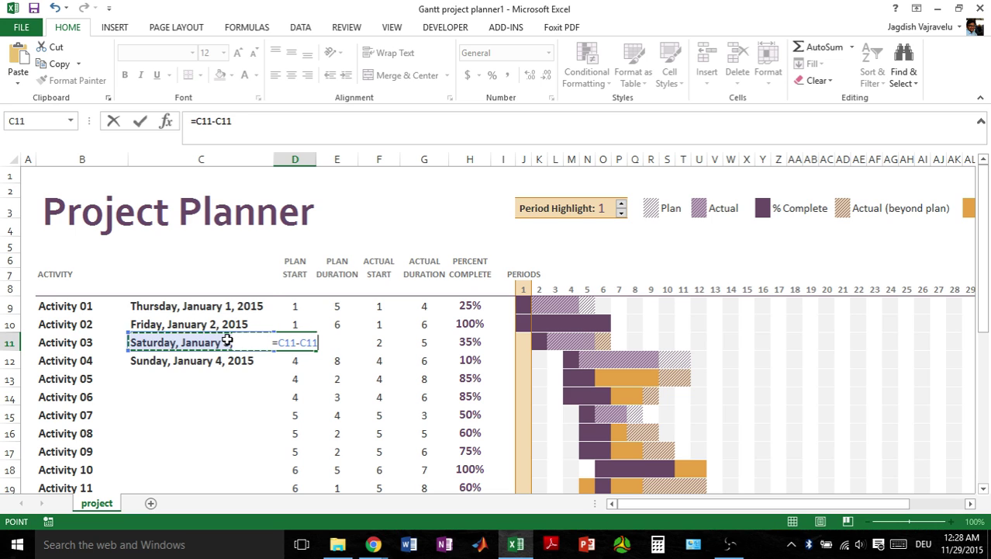
key("Up")
key("Up")
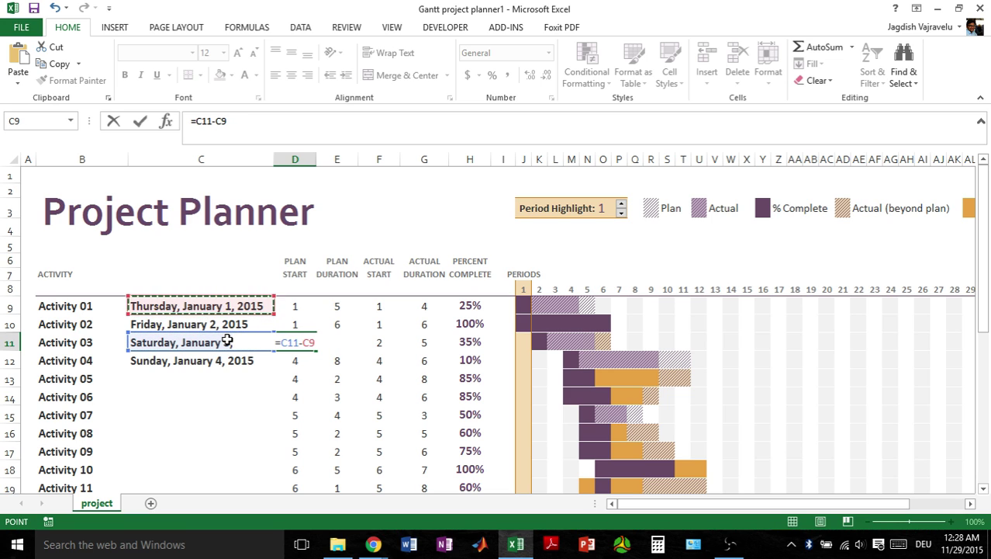
key("Return")
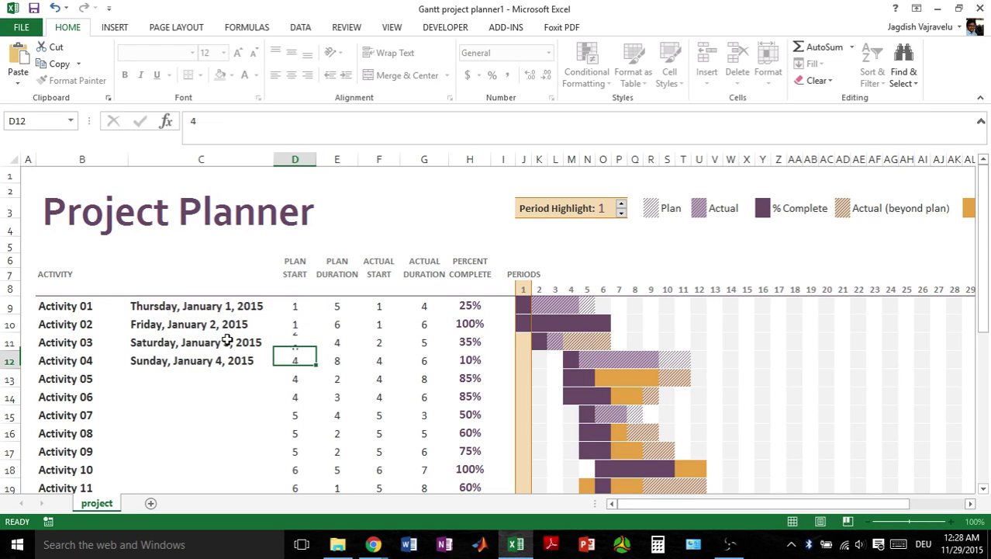
left_click(302, 342)
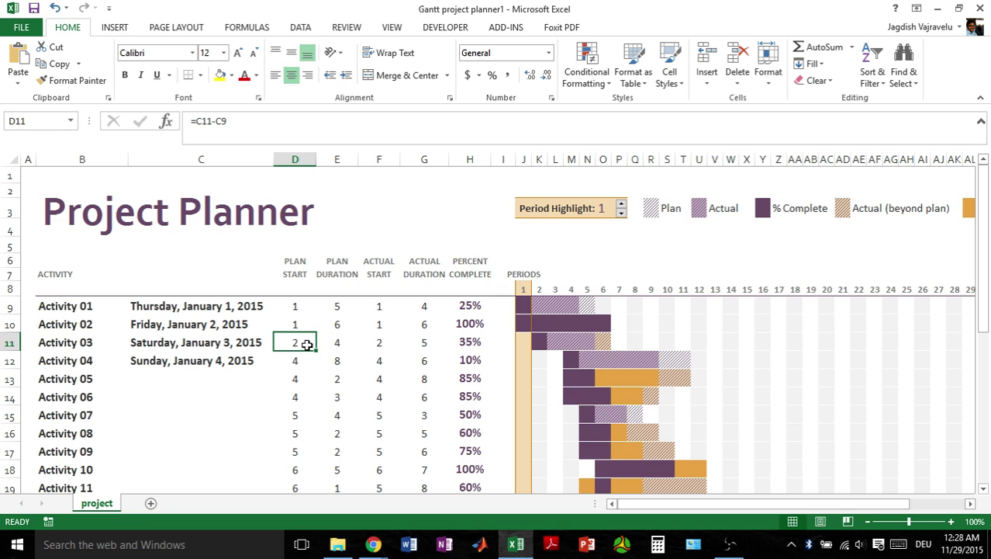
- Change C11 to January 10, 2015 so D11 recalculates Activity 03's plan start to 9
left_click(226, 347)
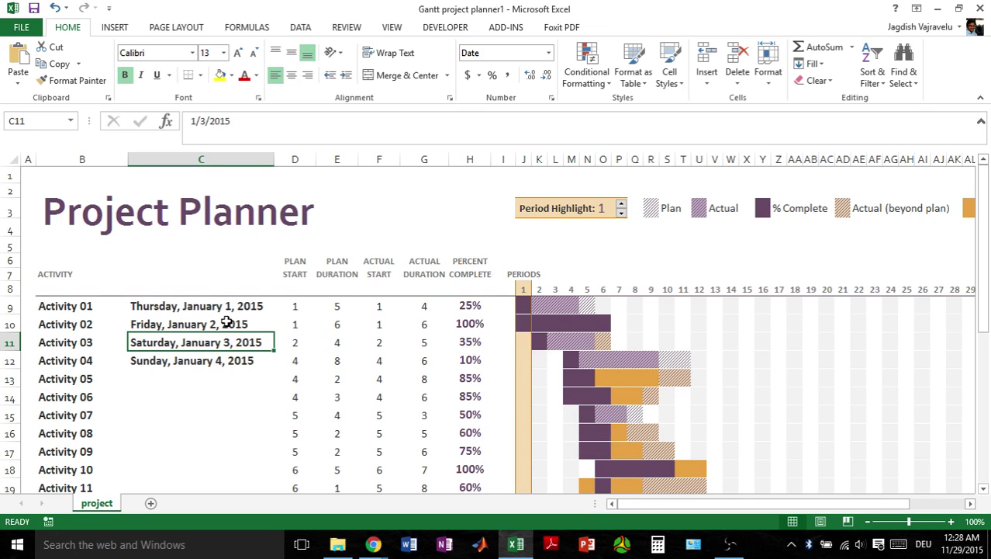
left_click(209, 306)
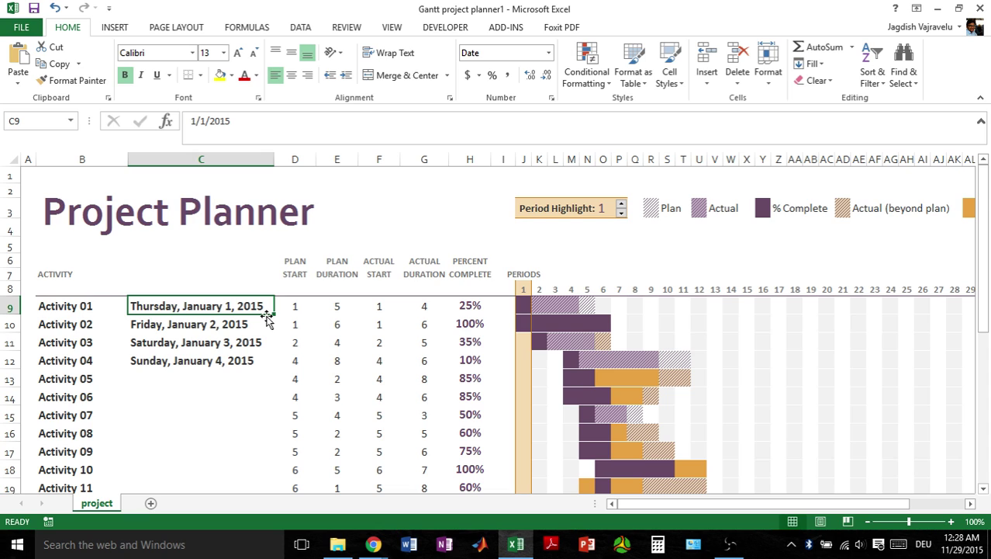
left_click(217, 346)
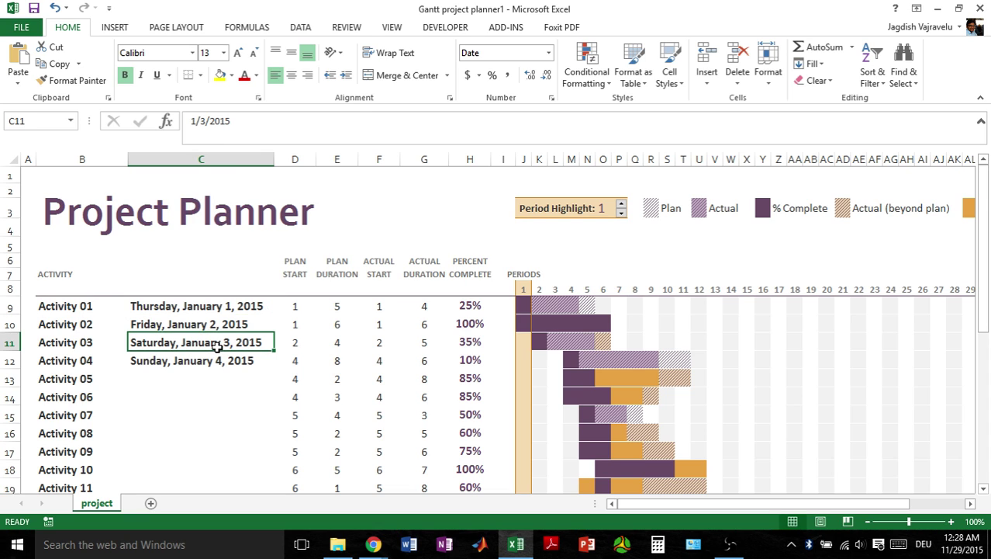
left_click(205, 121)
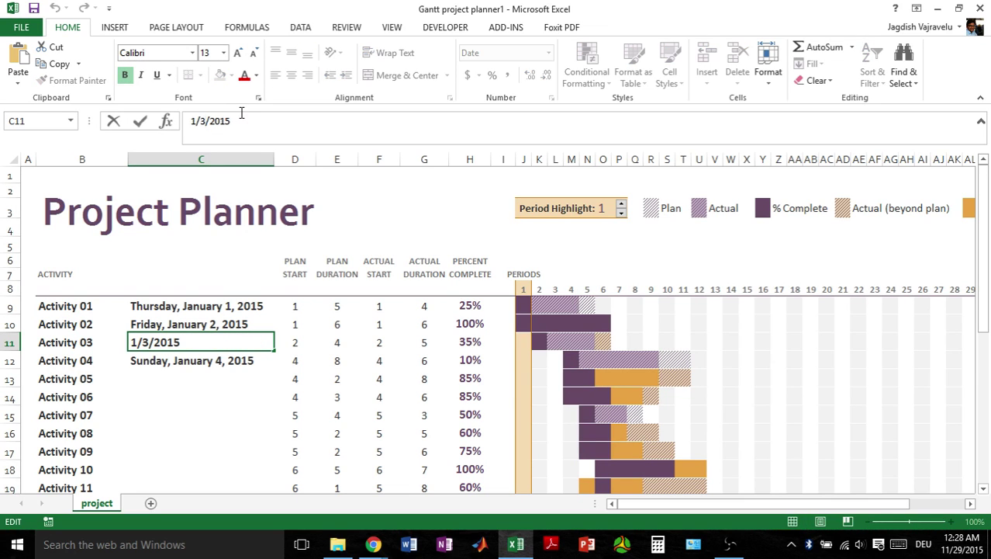
key("BackSpace")
type("10")
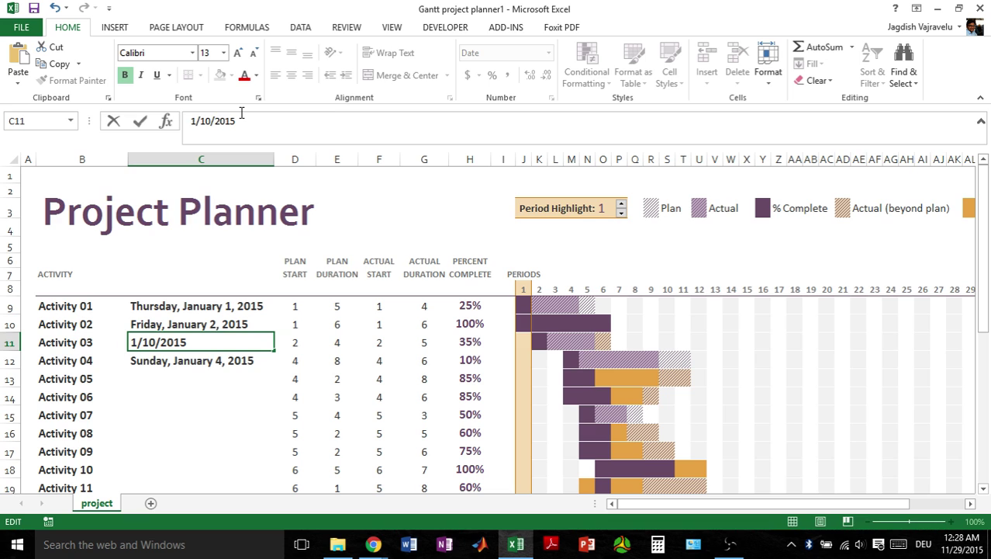
key("Return")
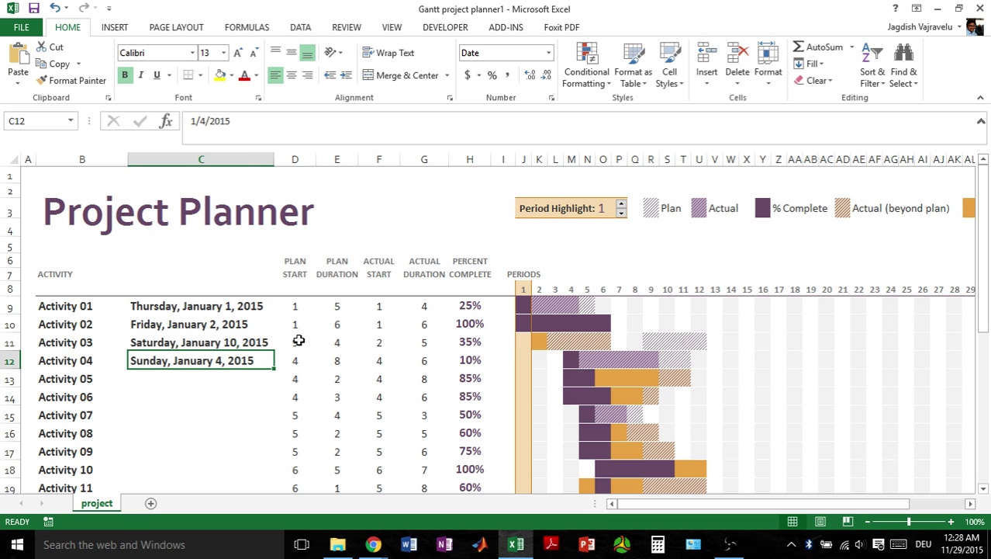
left_click(298, 342)
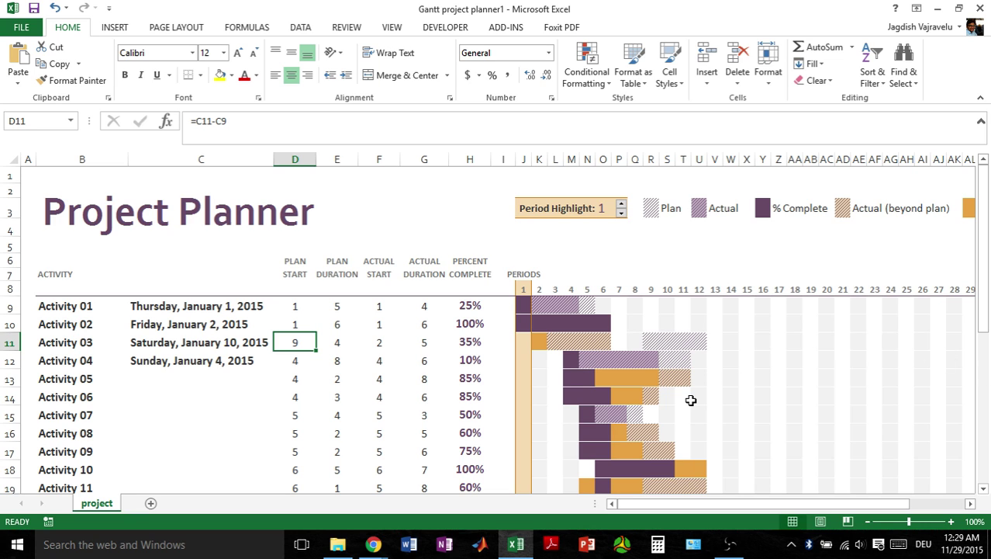
left_click(344, 340)
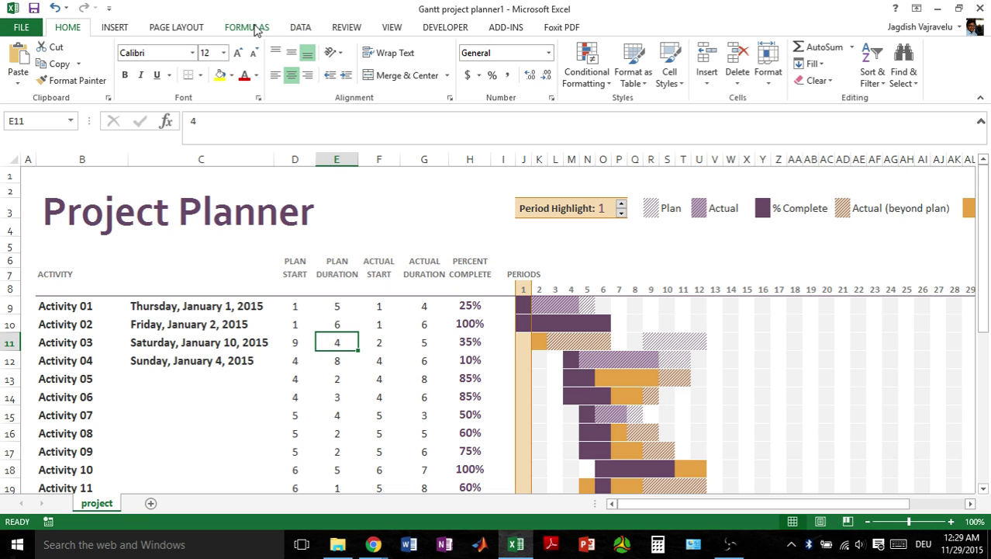
left_click(601, 82)
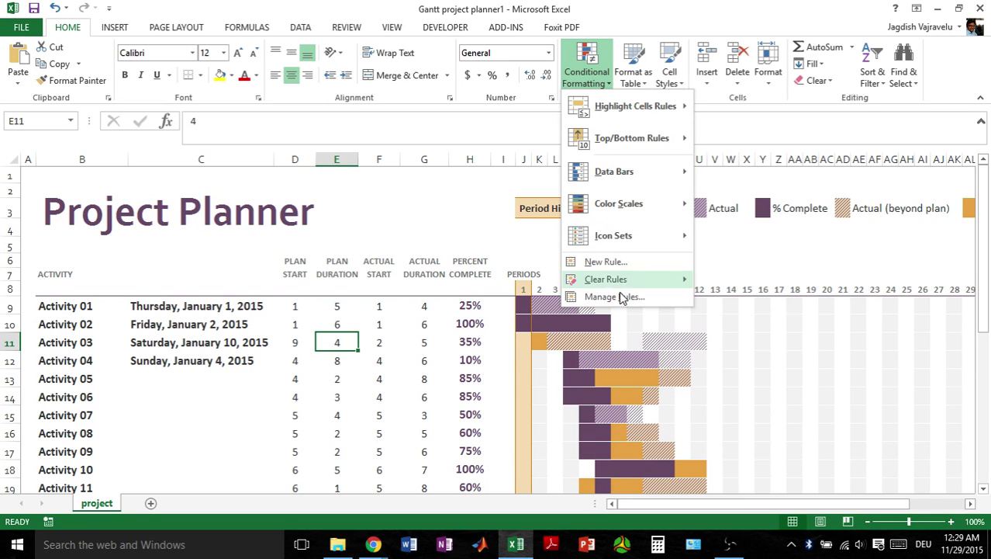
left_click(625, 296)
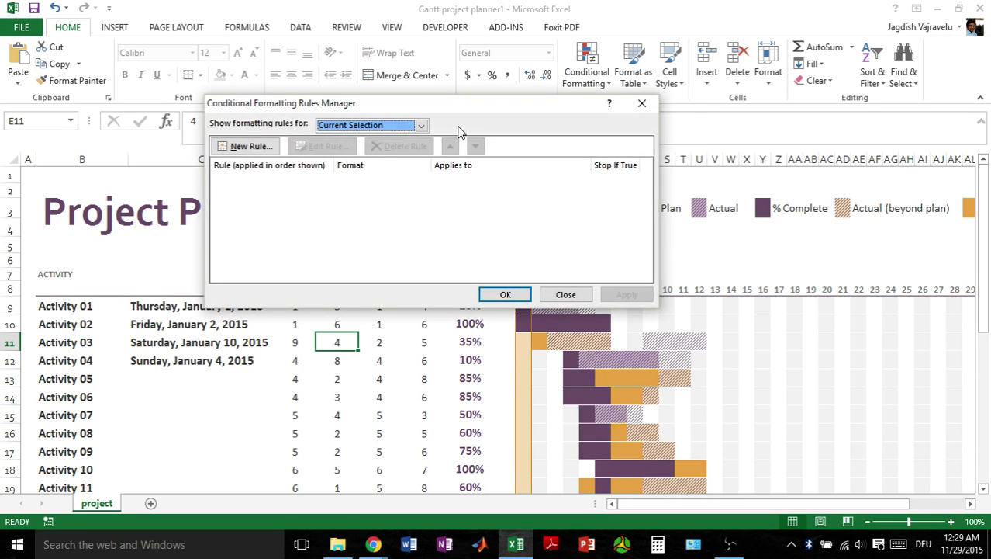
left_click(642, 103)
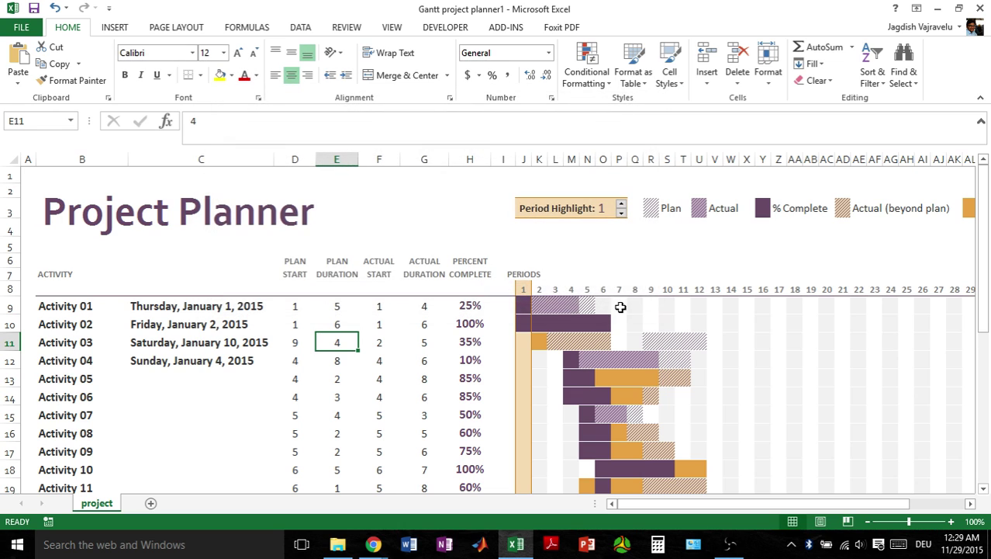
left_click(528, 321)
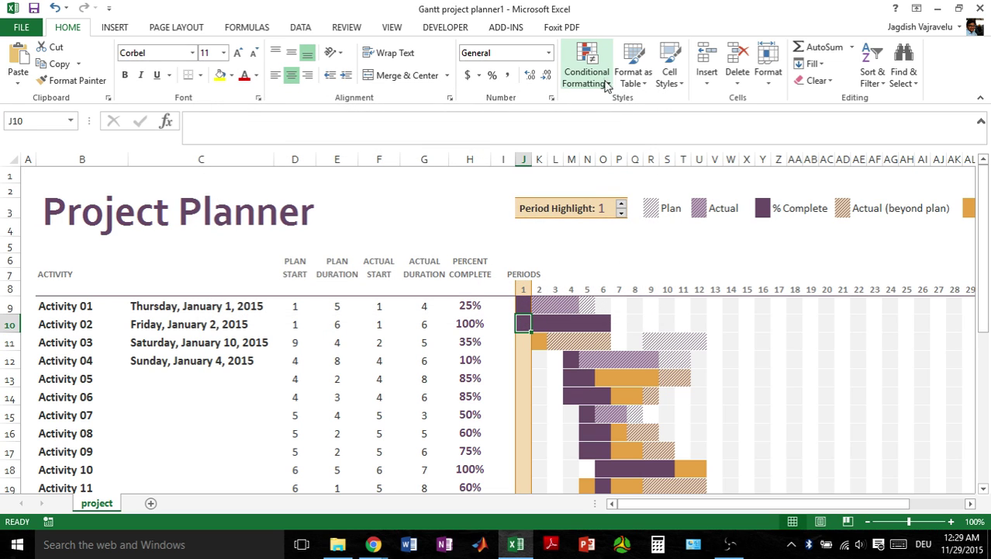
left_click(603, 81)
left_click(628, 298)
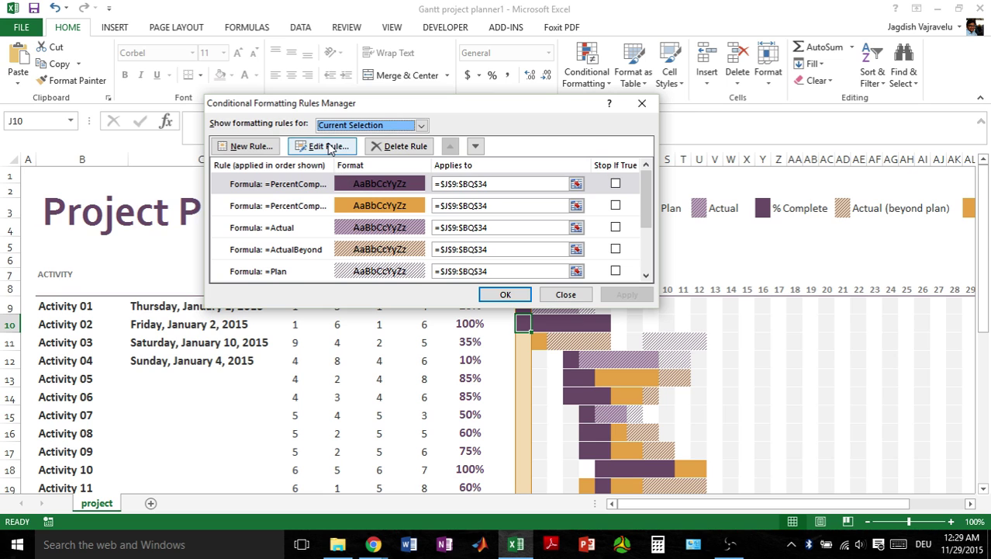
left_click(640, 103)
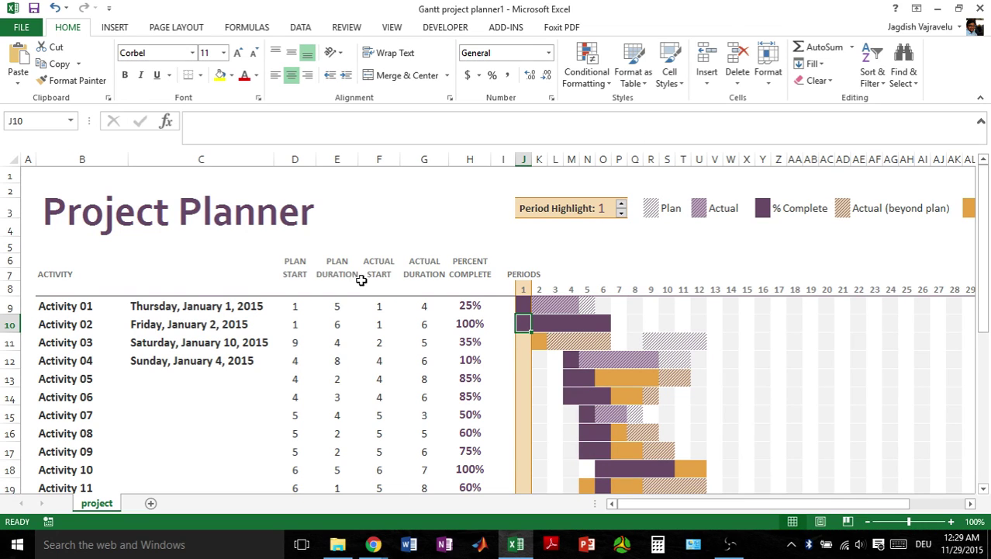
- Narrow the Plan Start column D to a thin sliver so its start values are hidden
left_click(227, 157)
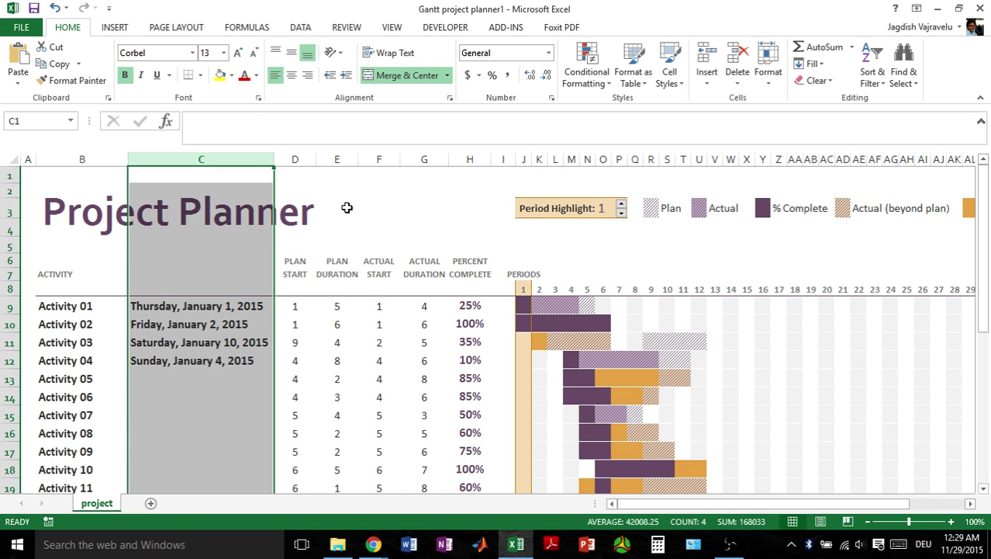
left_click(267, 225)
left_click(294, 305)
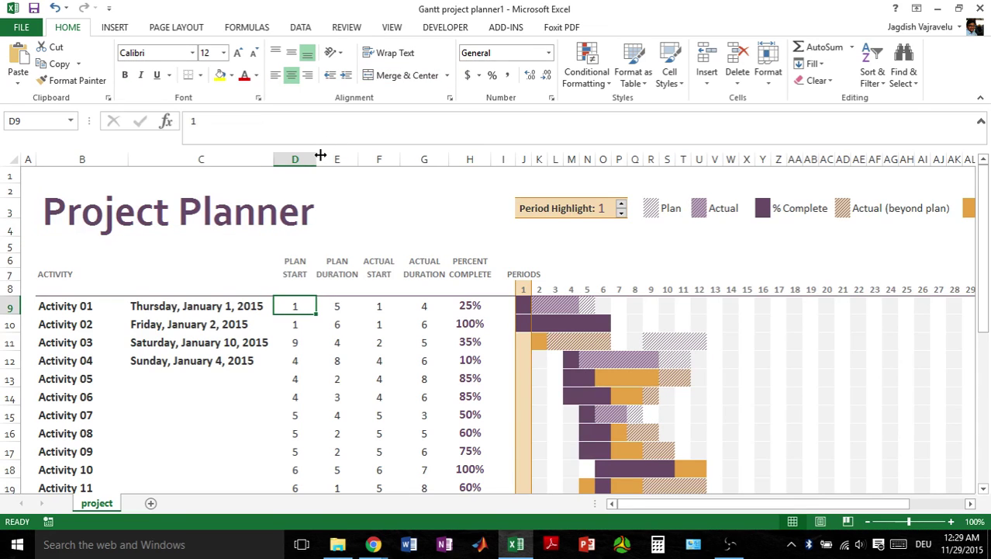
left_click_drag(313, 159, 278, 159)
left_click(278, 157)
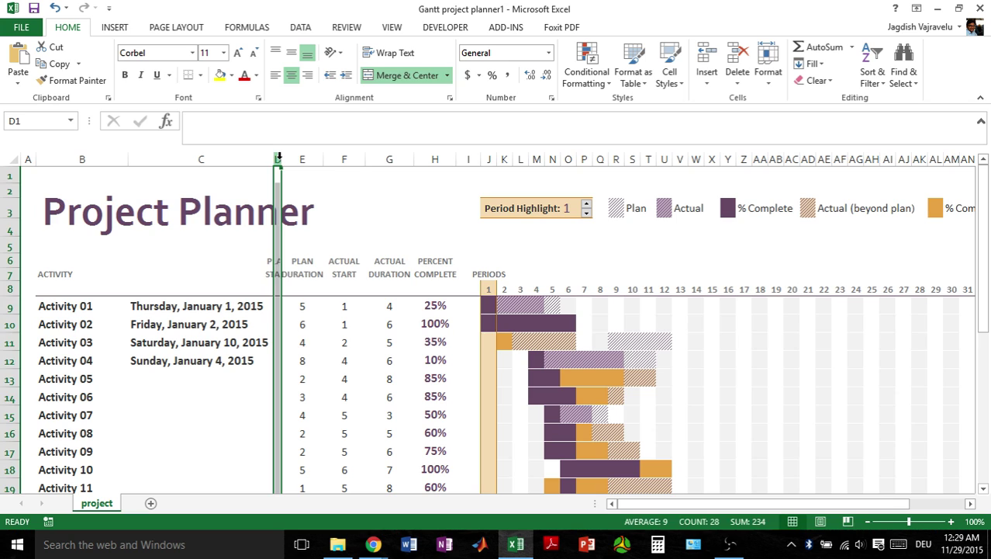
left_click(305, 177)
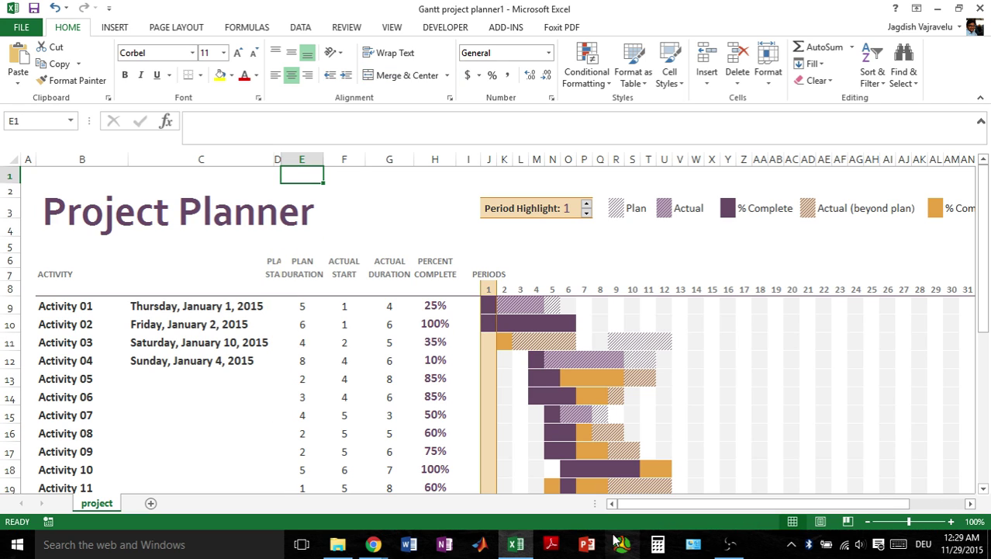